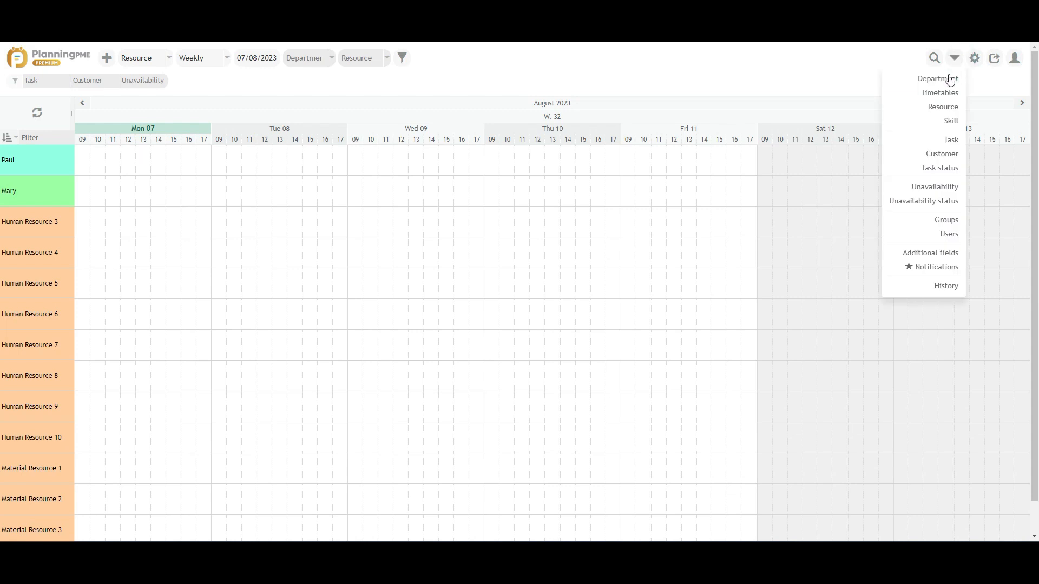
Step: Open the Data menu from the top-right toolbar to list the data categories
{"action": "left_click", "coordinate": [947, 76]}
Step: Add a Sales department containing Paul and Mary
{"action": "left_click", "coordinate": [26, 180]}
{"action": "left_click", "coordinate": [412, 92]}
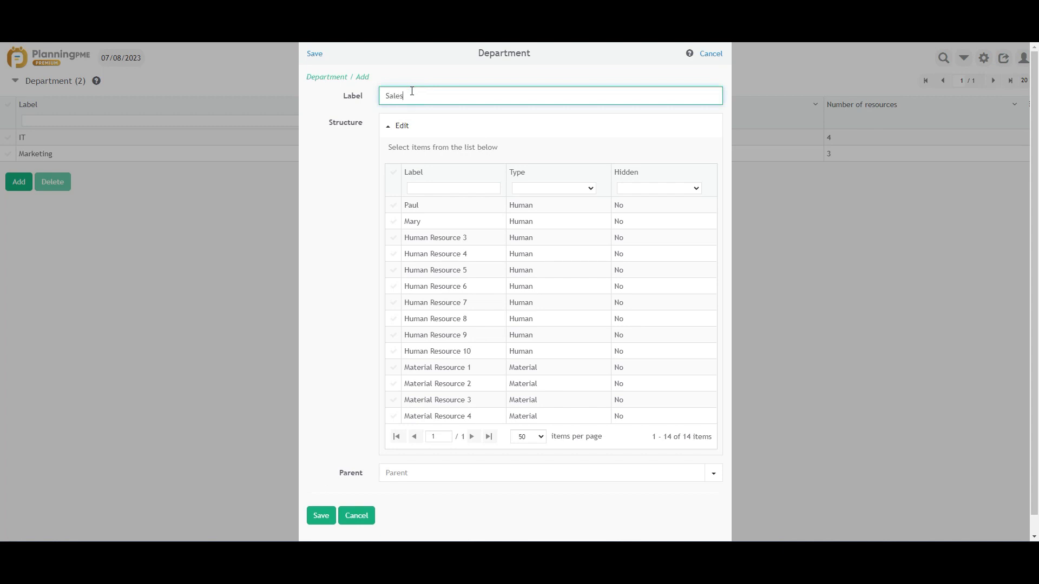
{"action": "left_click", "coordinate": [393, 206]}
{"action": "left_click", "coordinate": [391, 225]}
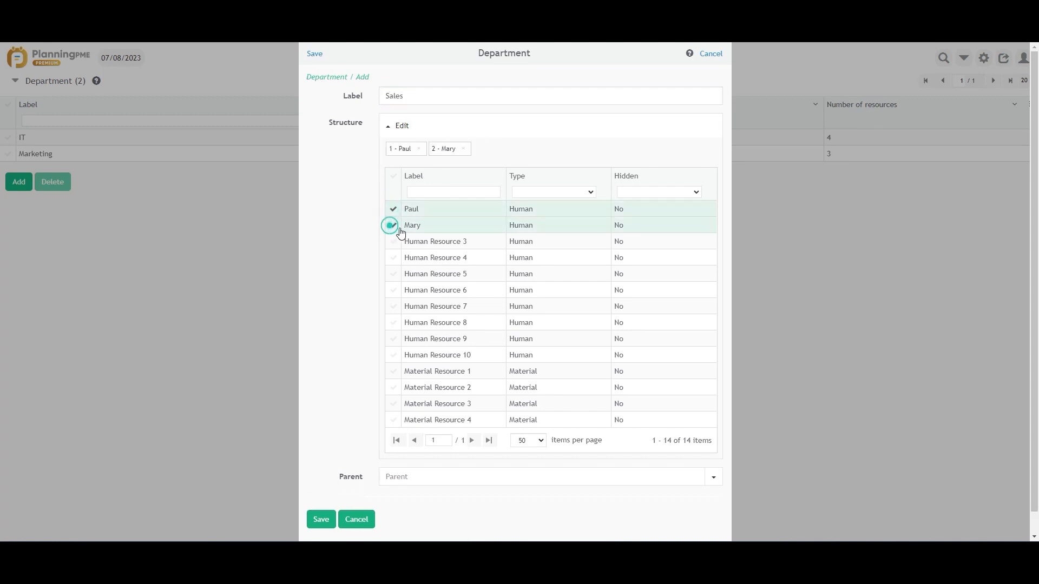
{"action": "left_click", "coordinate": [324, 519]}
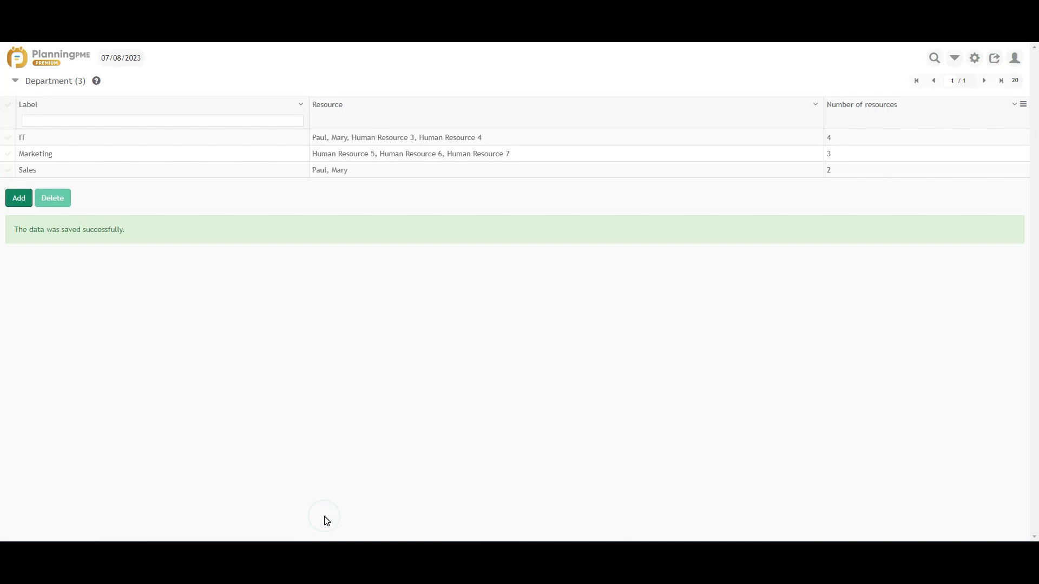
Step: Filter the planning by the Sales department and show Monday 07 August as a single day
{"action": "left_click", "coordinate": [59, 62]}
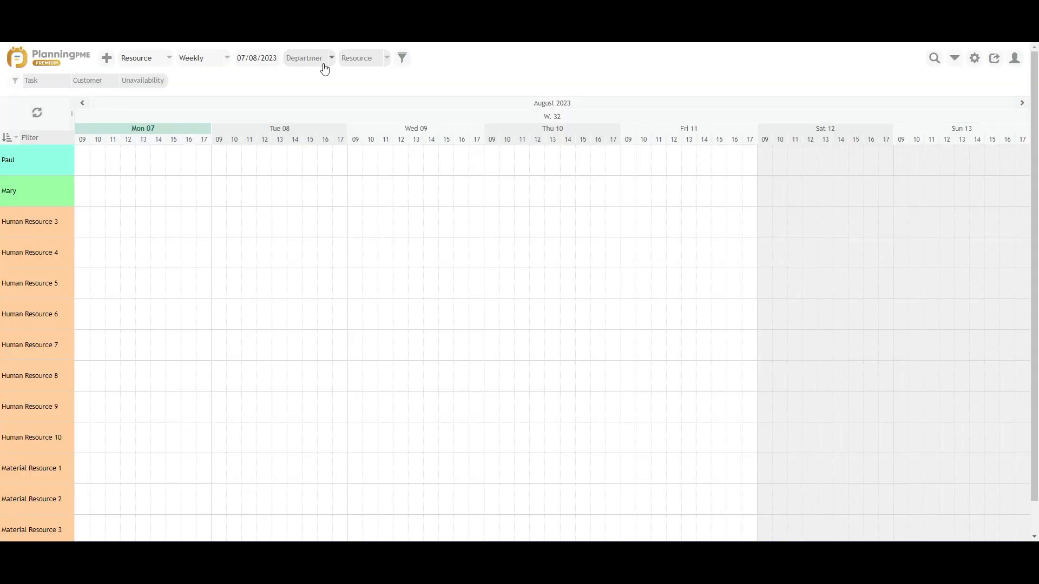
{"action": "left_click", "coordinate": [332, 62]}
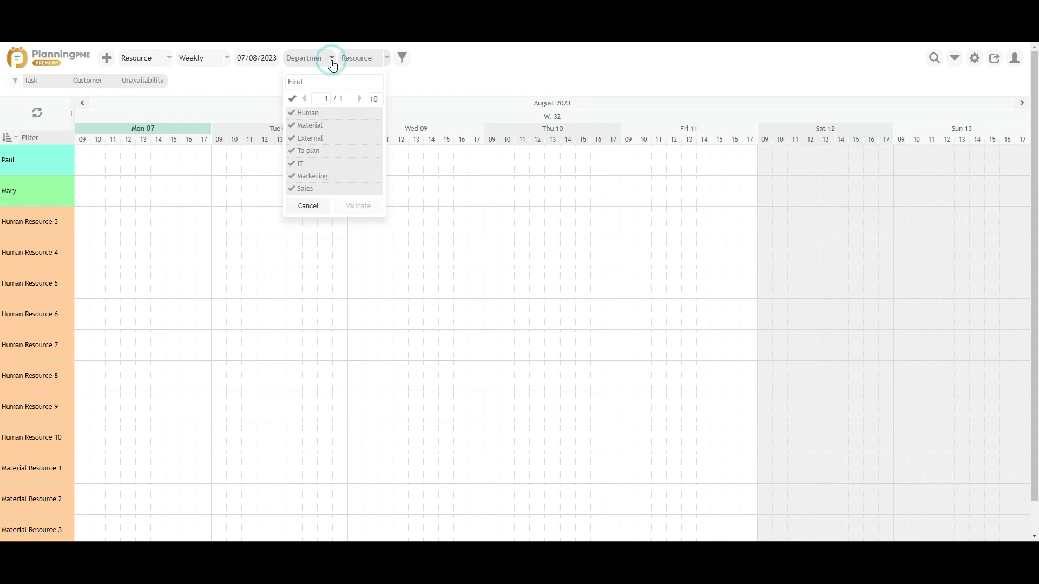
{"action": "left_click", "coordinate": [326, 191]}
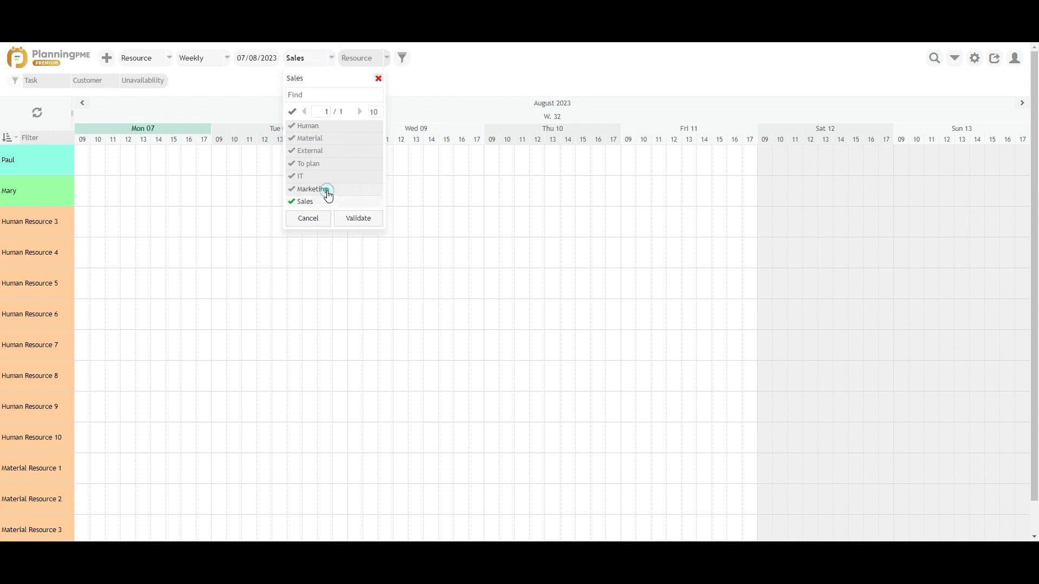
{"action": "left_click", "coordinate": [359, 219]}
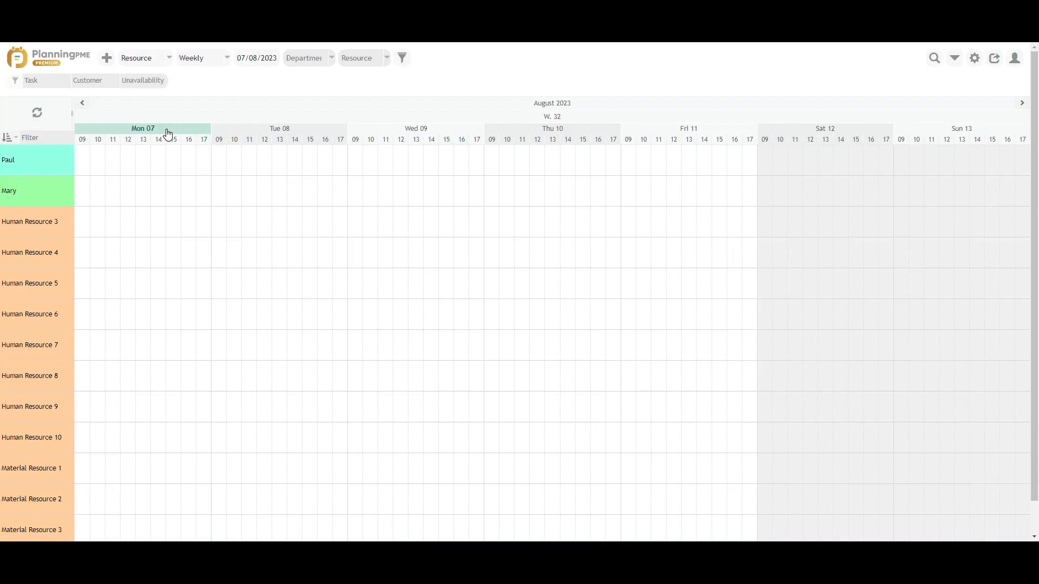
{"action": "left_click", "coordinate": [165, 132]}
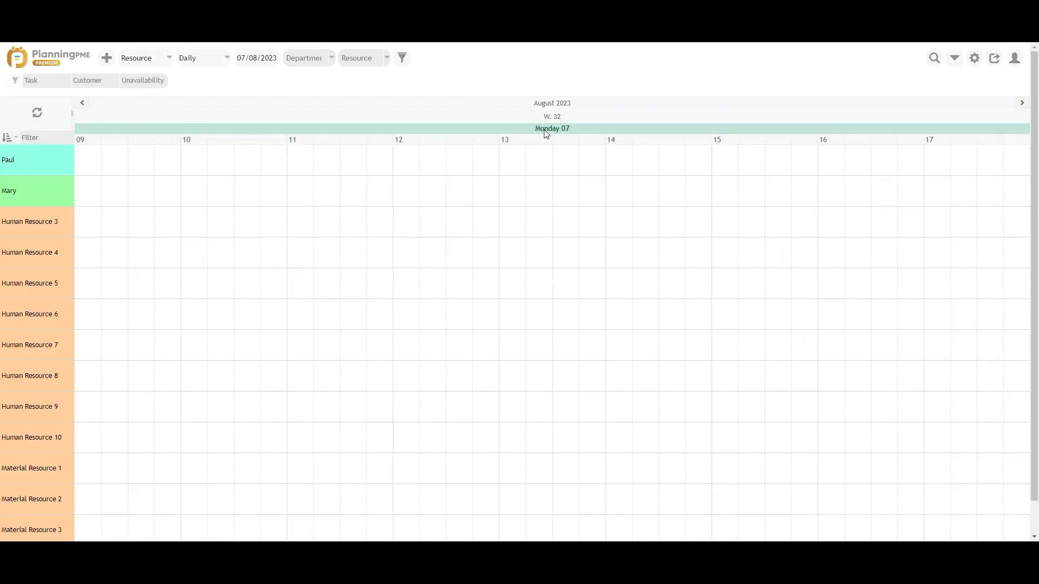
{"action": "left_click", "coordinate": [559, 116]}
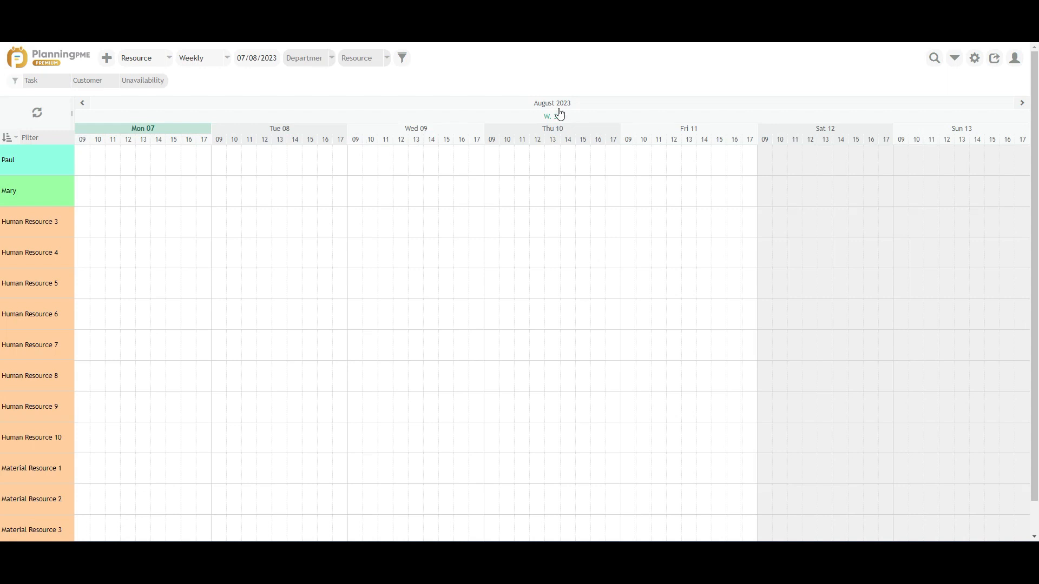
{"action": "left_click", "coordinate": [554, 104]}
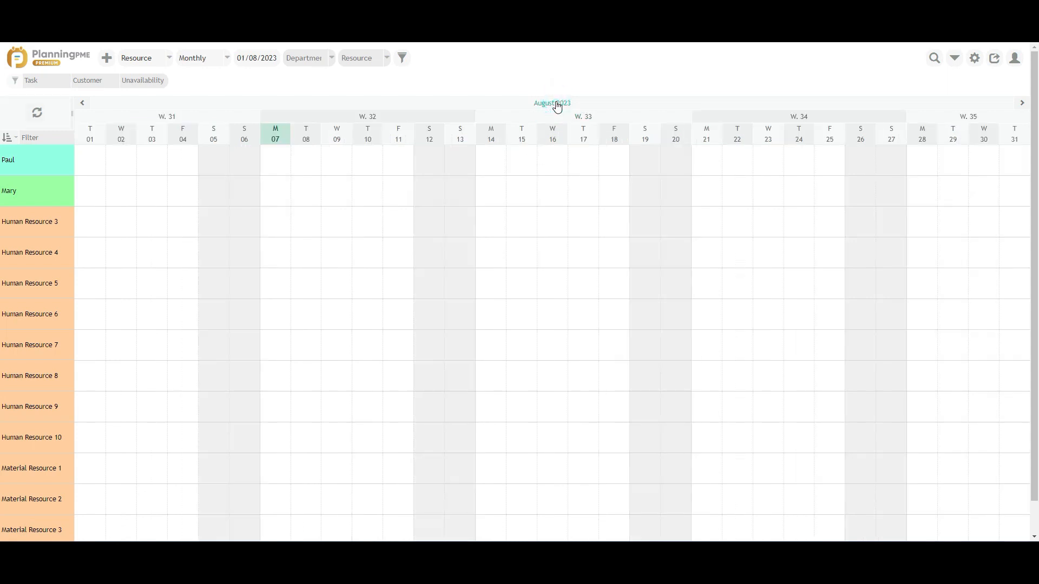
{"action": "left_click", "coordinate": [270, 61]}
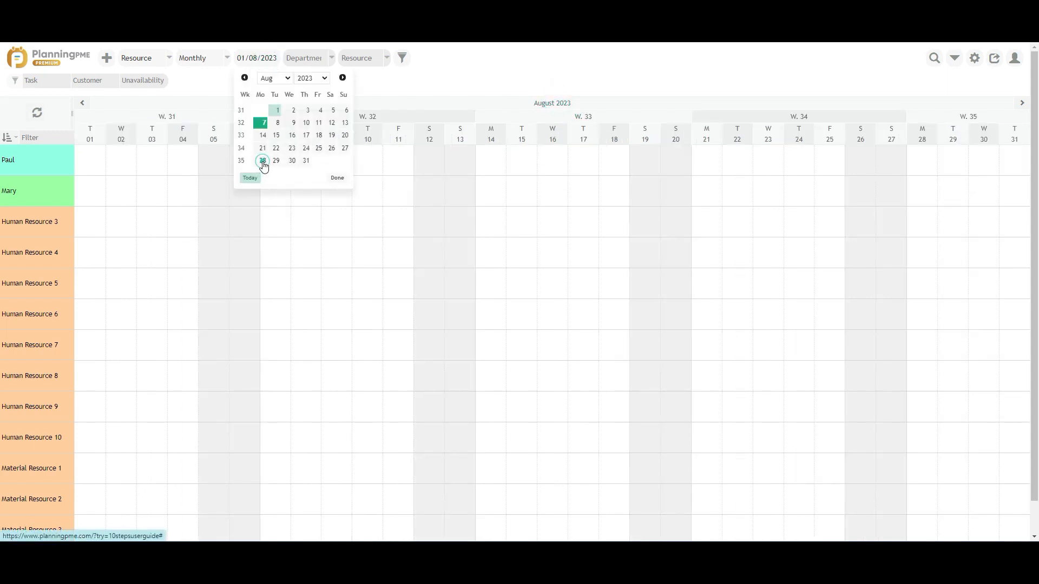
{"action": "left_click", "coordinate": [262, 161]}
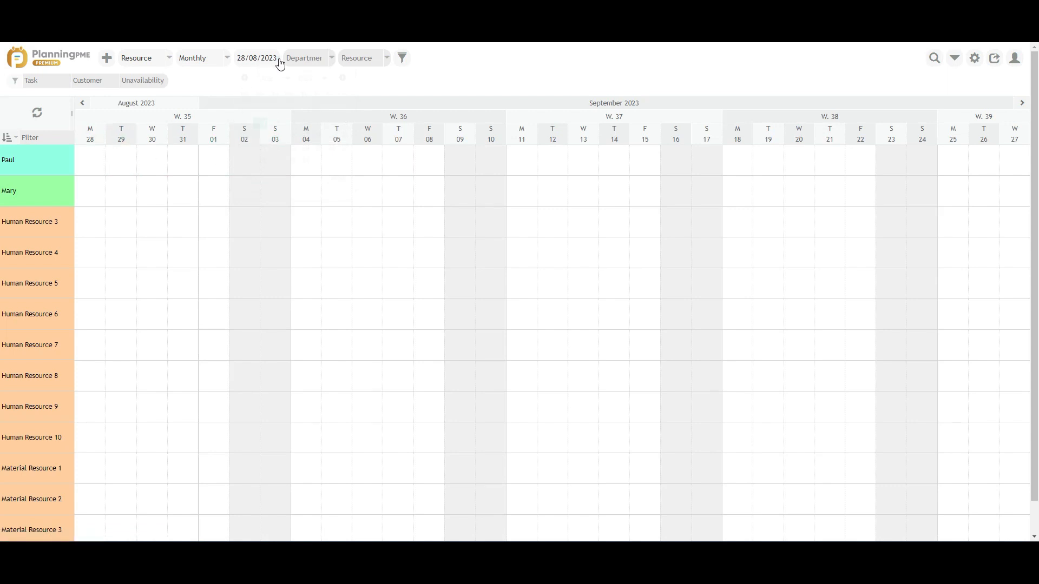
{"action": "left_click", "coordinate": [280, 64]}
{"action": "left_click", "coordinate": [250, 179]}
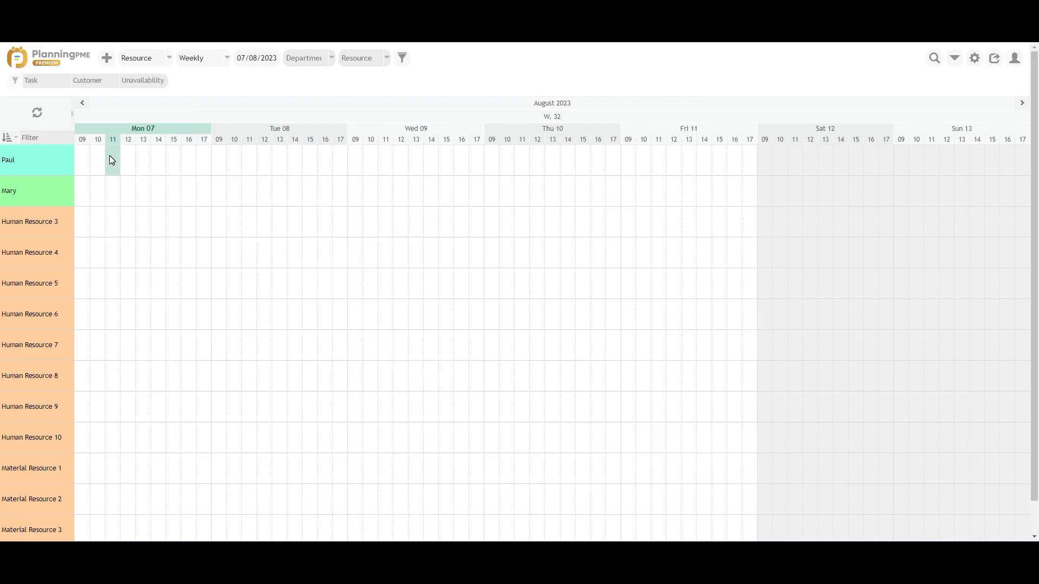
{"action": "left_click", "coordinate": [109, 155]}
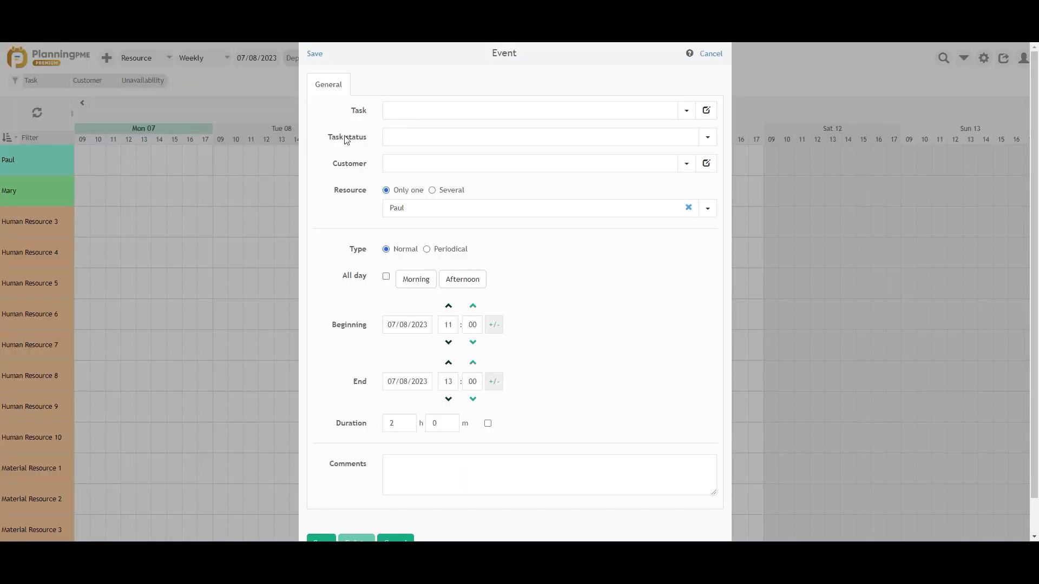
Step: Book Paul an Appointment for Target Skills, 1-Not started, Monday 10:00–12:00
{"action": "left_click", "coordinate": [455, 114]}
{"action": "left_click", "coordinate": [442, 129]}
{"action": "left_click", "coordinate": [443, 142]}
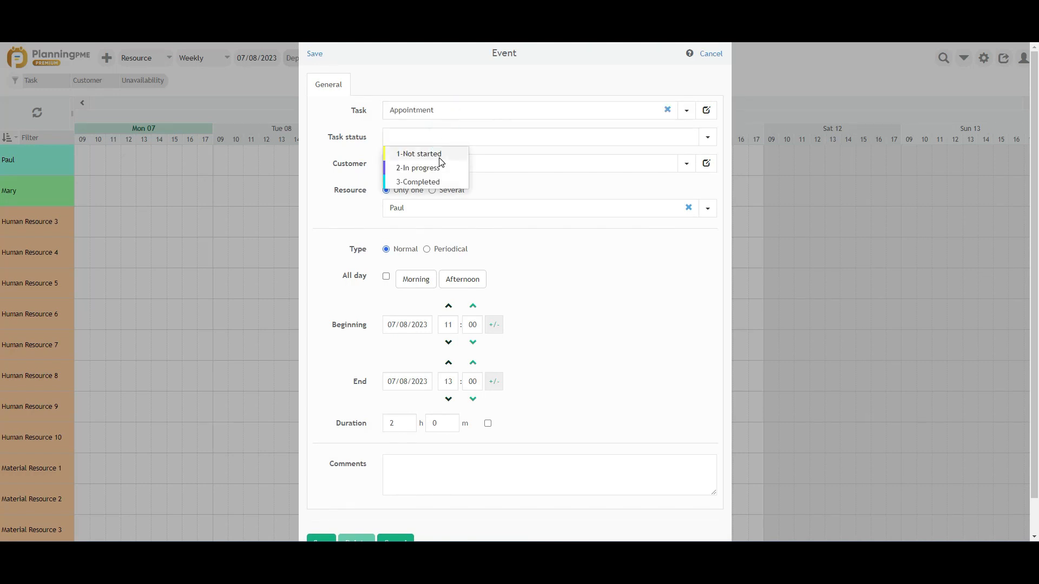
{"action": "left_click", "coordinate": [434, 153]}
{"action": "left_click", "coordinate": [439, 164]}
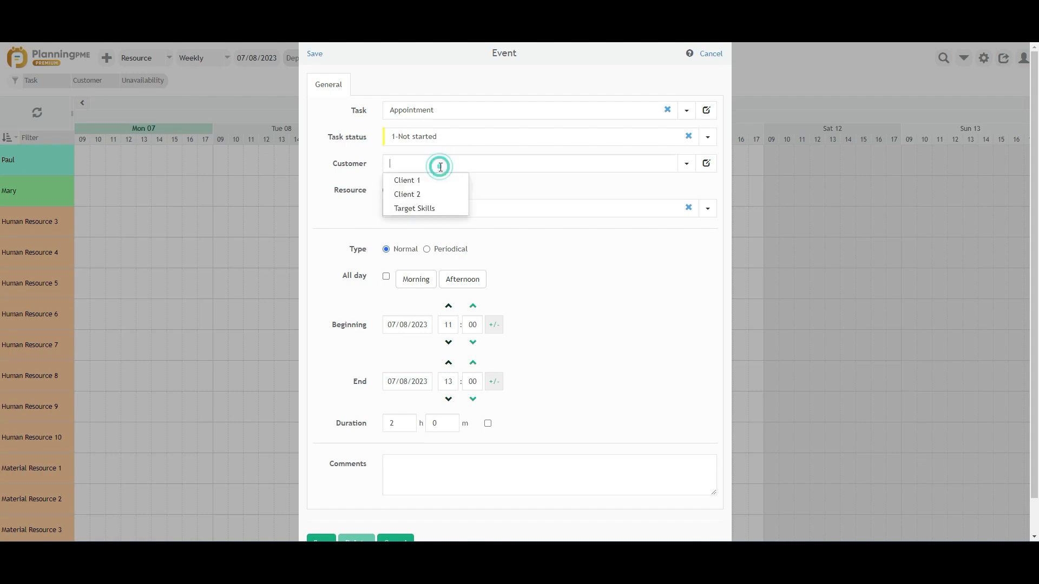
{"action": "left_click", "coordinate": [428, 210]}
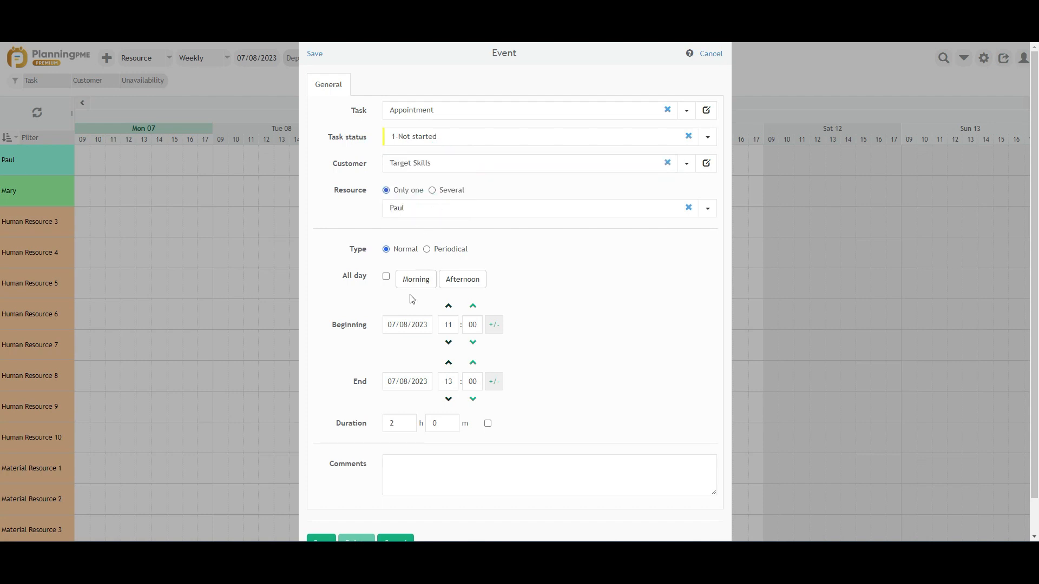
{"action": "left_click", "coordinate": [448, 343]}
{"action": "scroll", "coordinate": [336, 472], "scroll_direction": "down", "scroll_amount": 1}
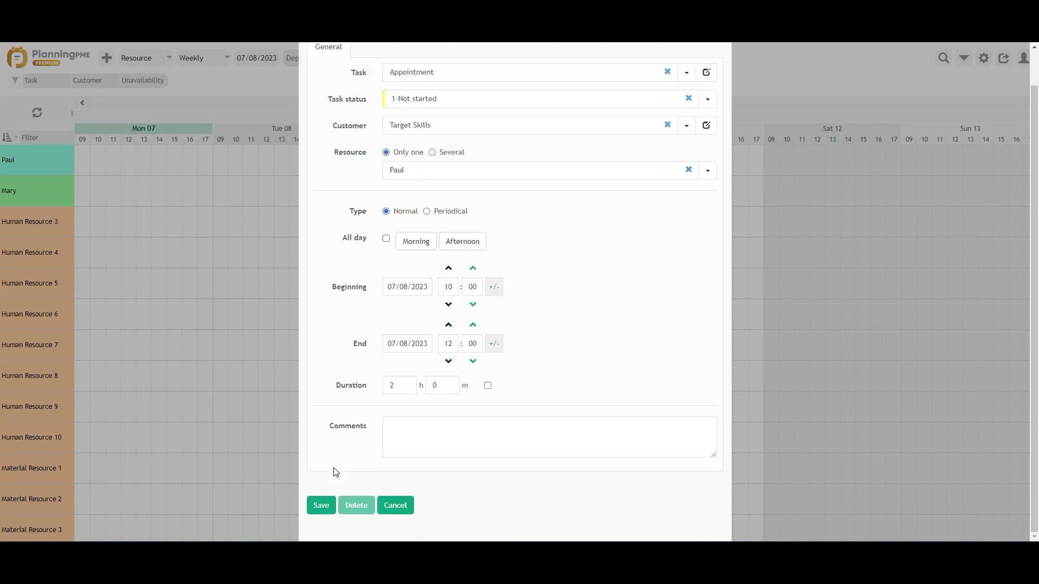
{"action": "left_click", "coordinate": [321, 506]}
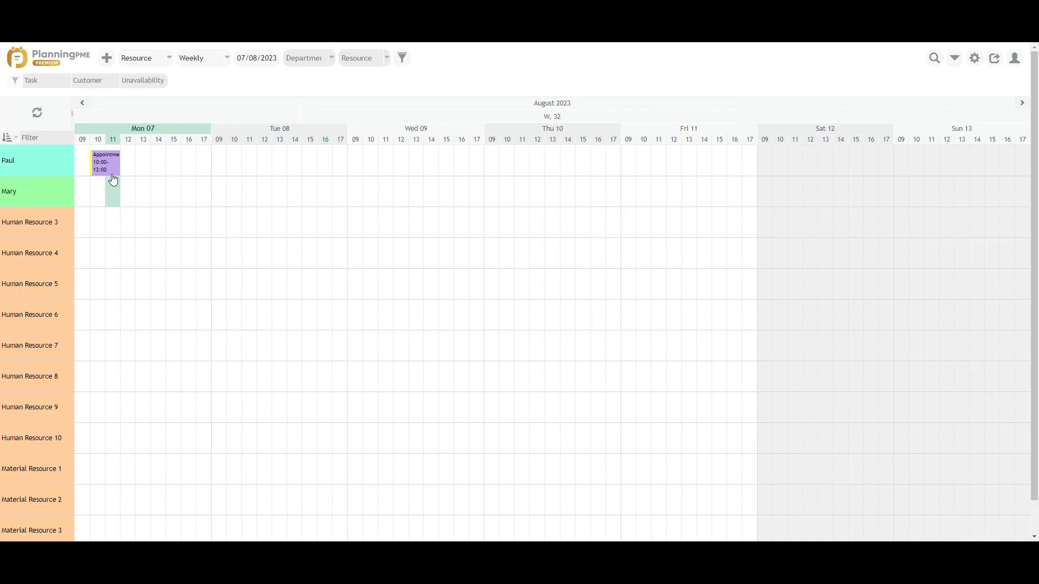
{"action": "mouse_move", "coordinate": [106, 170]}
Step: Give Mary all-day Days off, status 1-On request, from Monday 07 to Friday 11 August
{"action": "left_click", "coordinate": [86, 190]}
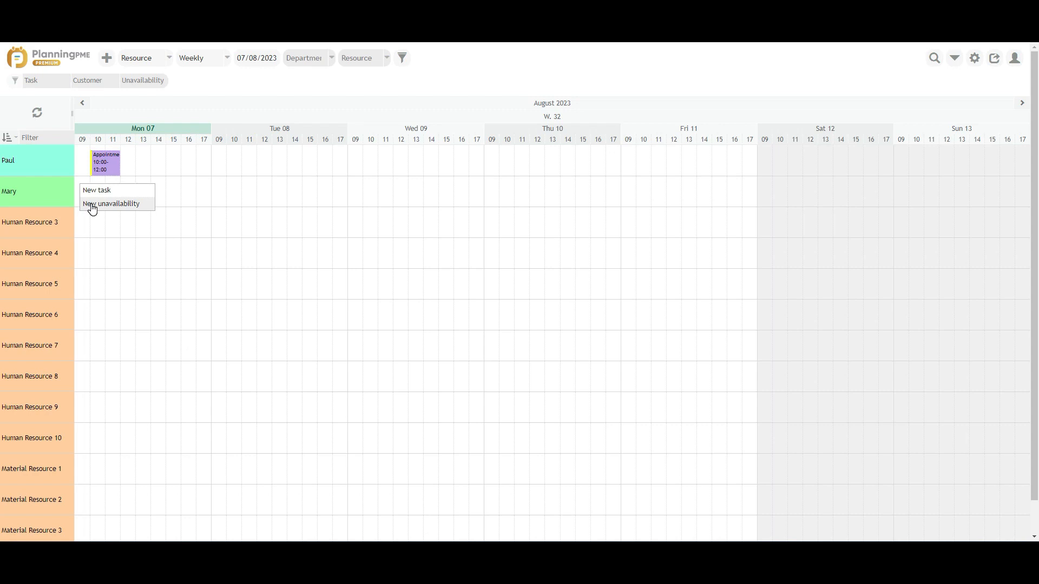
{"action": "left_click", "coordinate": [92, 205]}
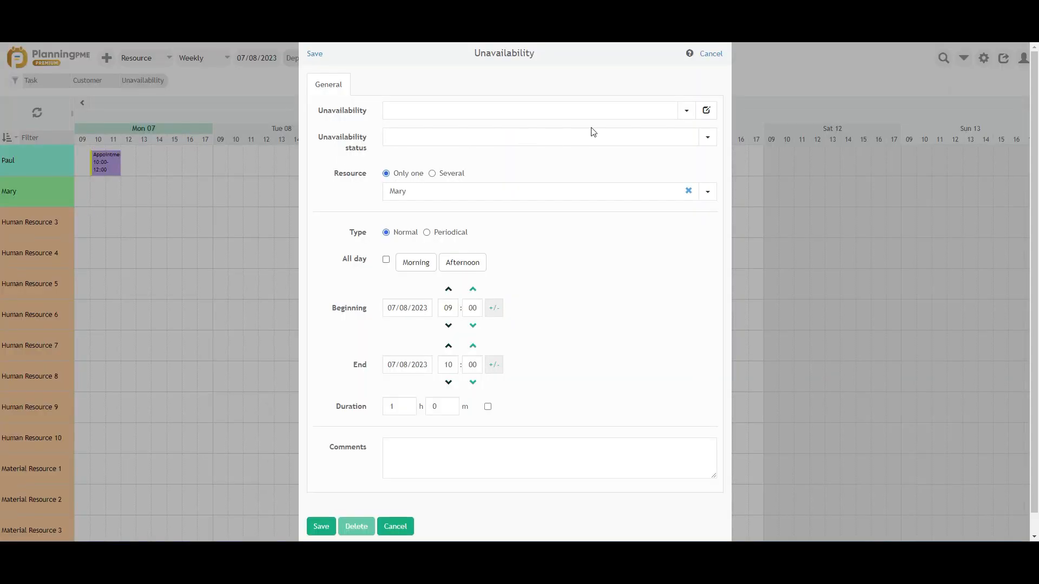
{"action": "left_click", "coordinate": [686, 112]}
{"action": "left_click", "coordinate": [427, 128]}
{"action": "left_click", "coordinate": [429, 142]}
{"action": "left_click", "coordinate": [424, 156]}
{"action": "left_click", "coordinate": [386, 259]}
{"action": "left_click", "coordinate": [425, 314]}
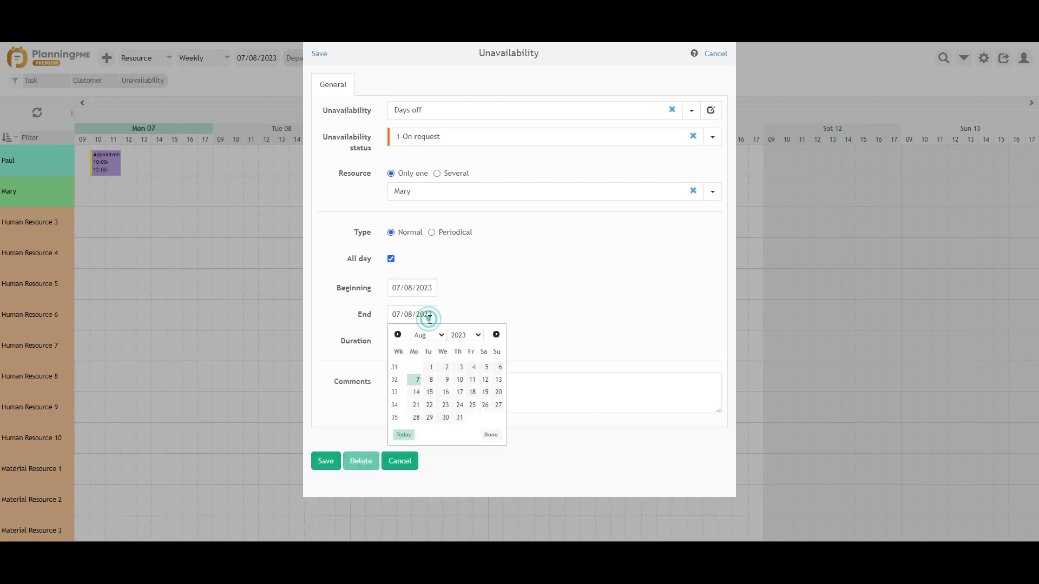
{"action": "left_click", "coordinate": [474, 383]}
{"action": "left_click", "coordinate": [326, 464]}
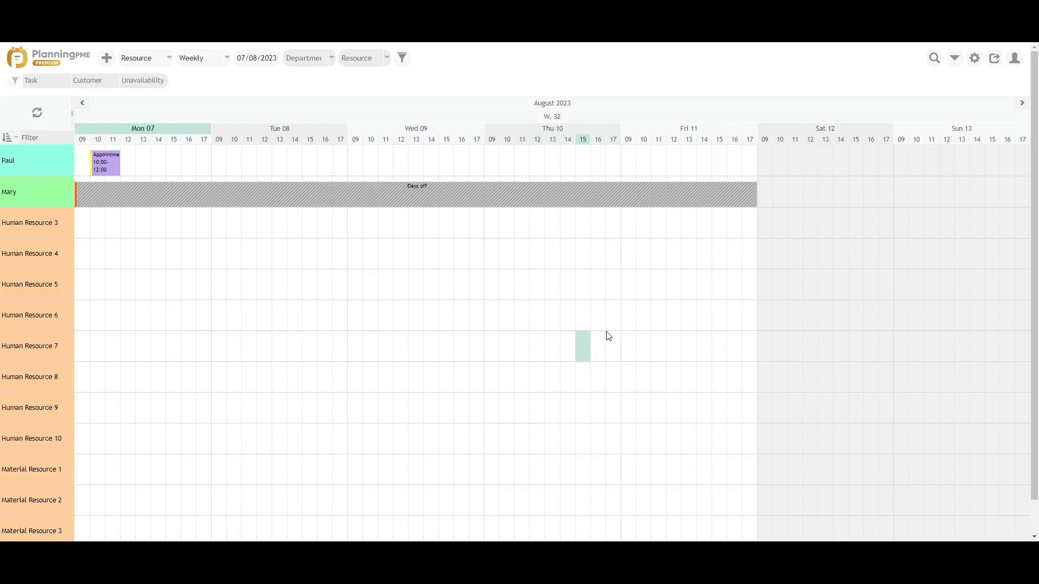
Step: Recolour the Appointment task type from purple to cyan and return to the planning
{"action": "left_click", "coordinate": [955, 58]}
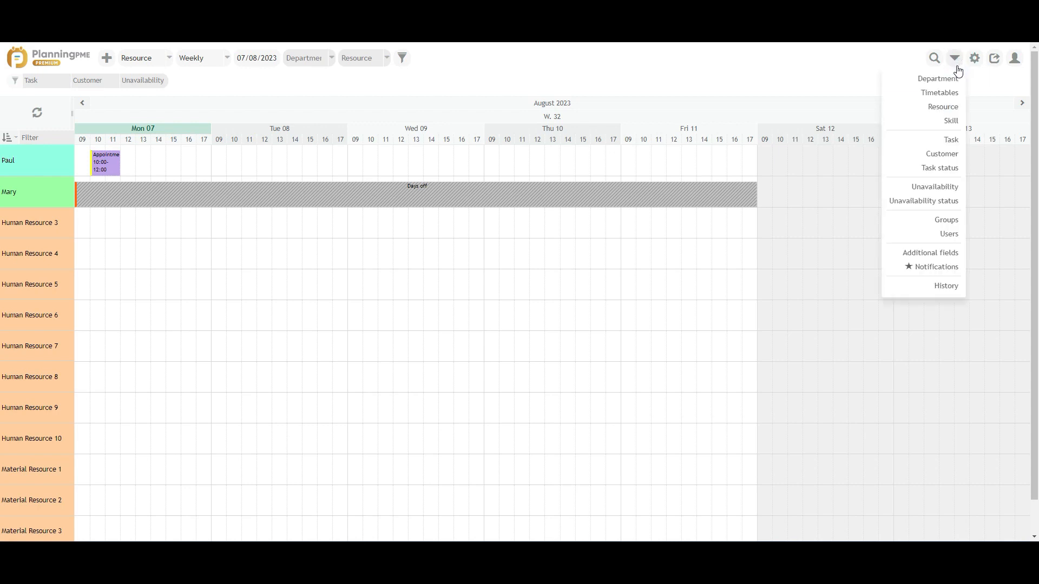
{"action": "left_click", "coordinate": [942, 142]}
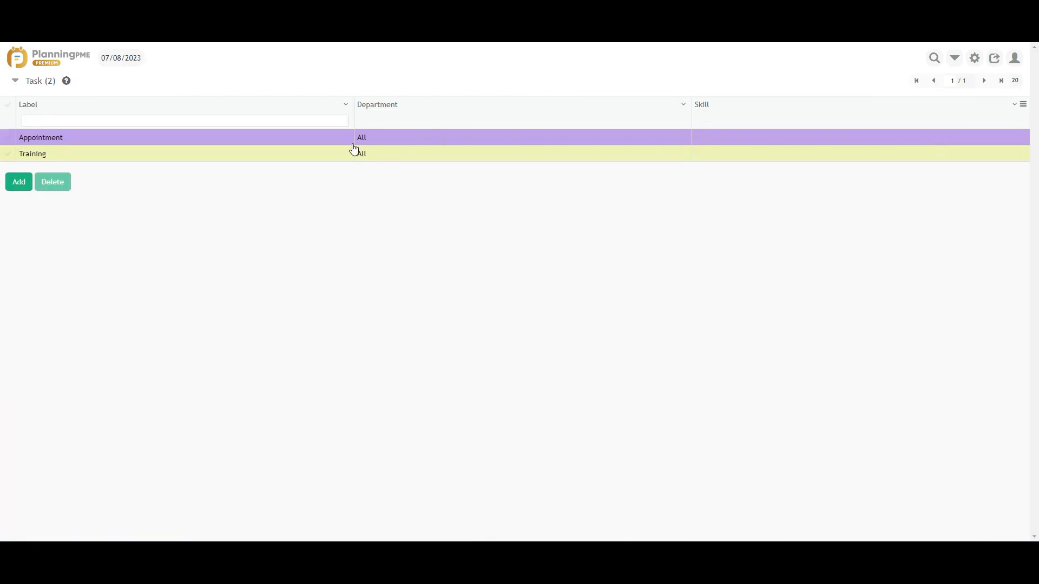
{"action": "left_click", "coordinate": [292, 139]}
{"action": "left_click", "coordinate": [405, 124]}
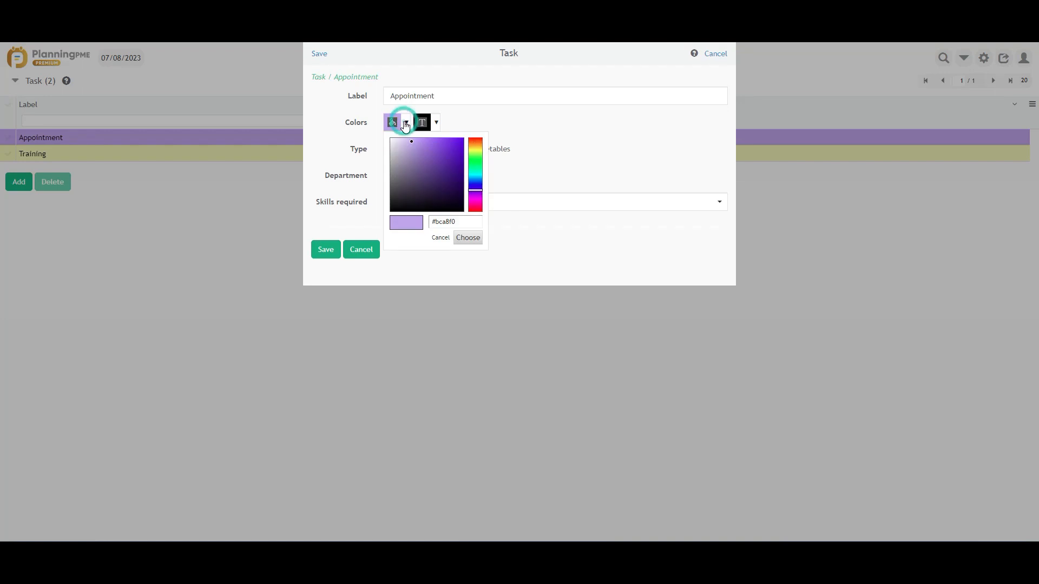
{"action": "left_click", "coordinate": [478, 177]}
{"action": "left_click", "coordinate": [469, 238]}
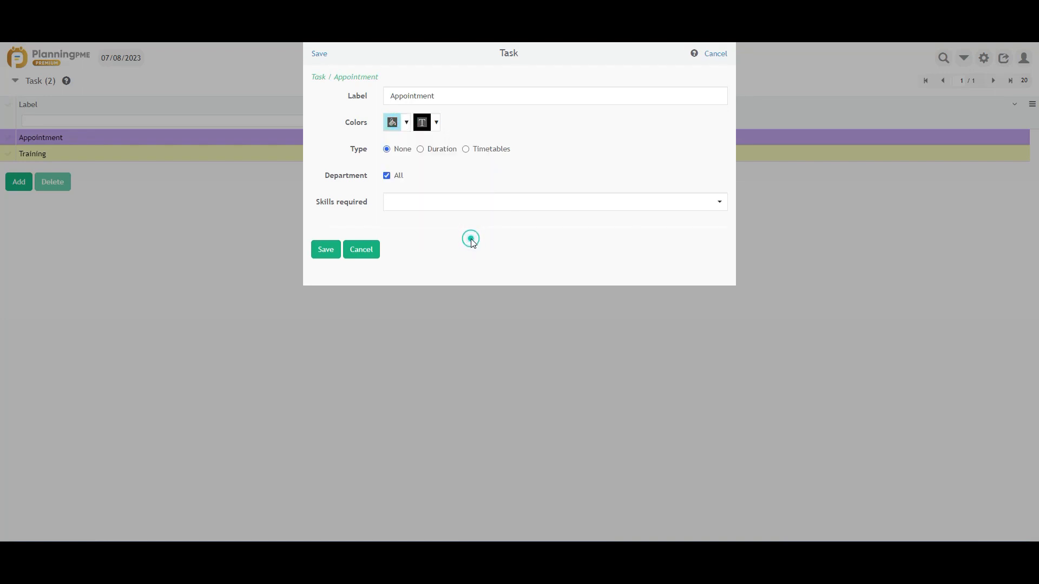
{"action": "left_click", "coordinate": [326, 250]}
{"action": "left_click", "coordinate": [47, 61]}
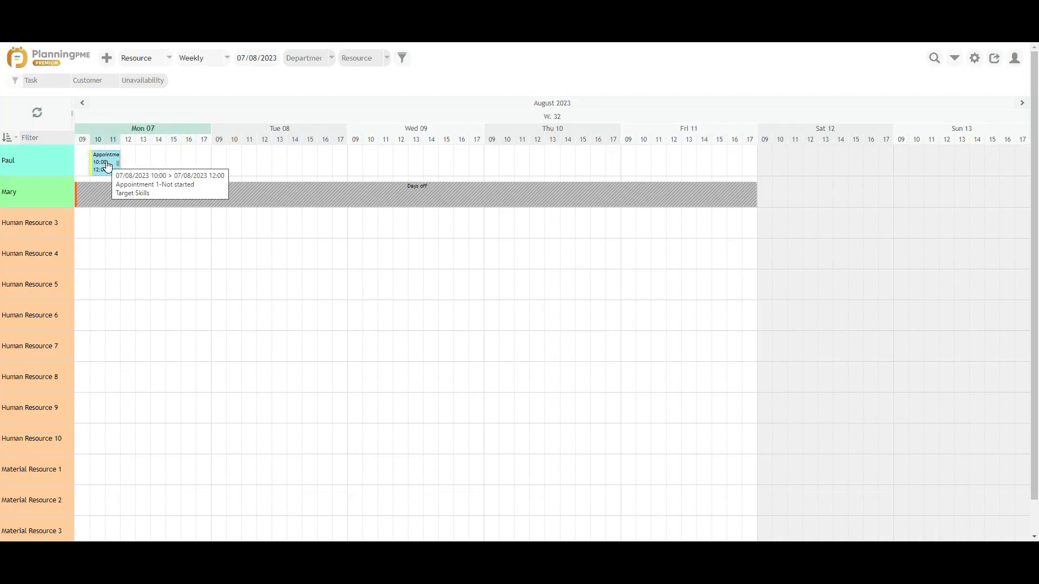
{"action": "left_click_drag", "start_coordinate": [108, 167], "coordinate": [946, 72]}
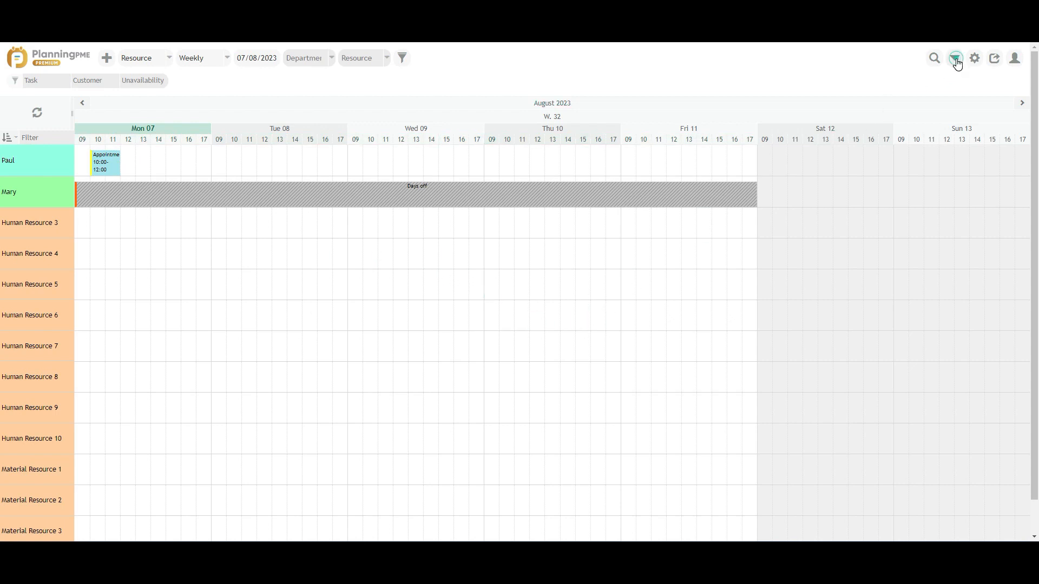
{"action": "left_click", "coordinate": [957, 63]}
Step: Create a light green task type labelled 'Meeting' and go back to the planning
{"action": "left_click", "coordinate": [941, 138]}
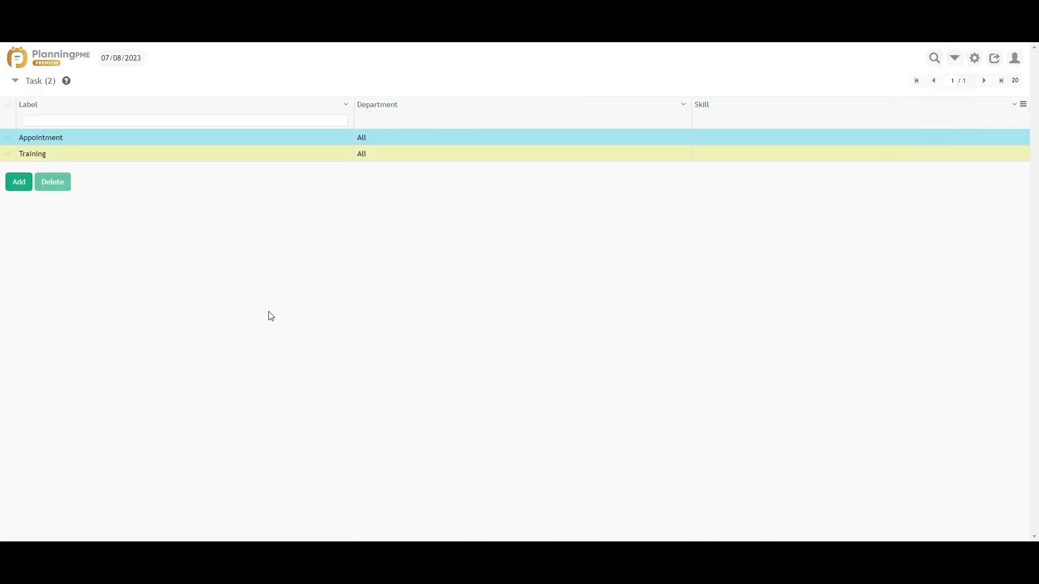
{"action": "left_click", "coordinate": [19, 182]}
{"action": "type", "text": "Meeting"}
{"action": "left_click", "coordinate": [404, 122]}
{"action": "left_click", "coordinate": [480, 162]}
{"action": "left_click", "coordinate": [467, 238]}
{"action": "left_click", "coordinate": [325, 249]}
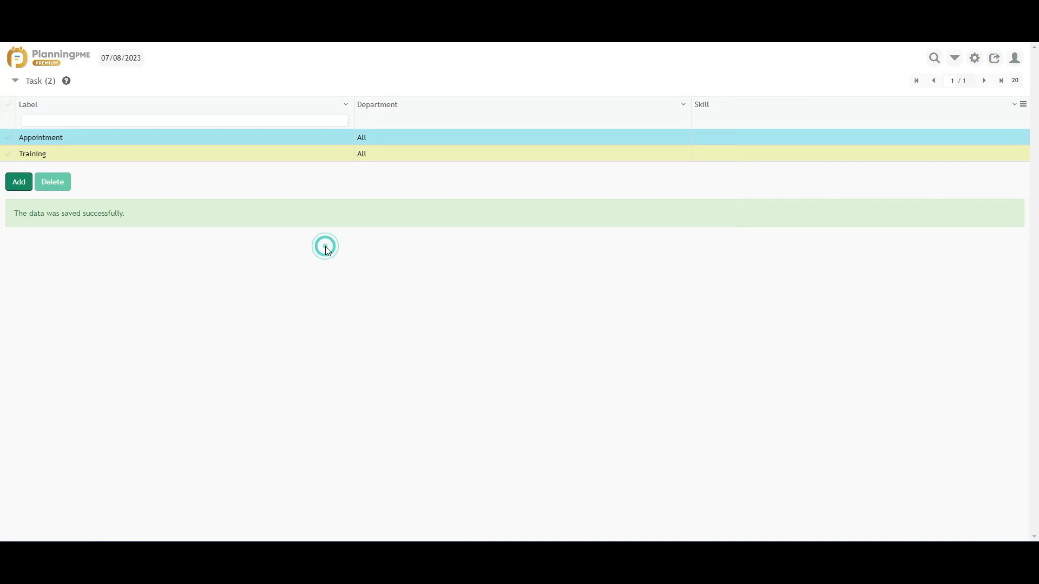
{"action": "left_click", "coordinate": [48, 56]}
Step: Add a Meeting for Paul on Monday 15:00–17:00 with status 2-In progress
{"action": "left_click", "coordinate": [170, 162]}
{"action": "left_click", "coordinate": [477, 112]}
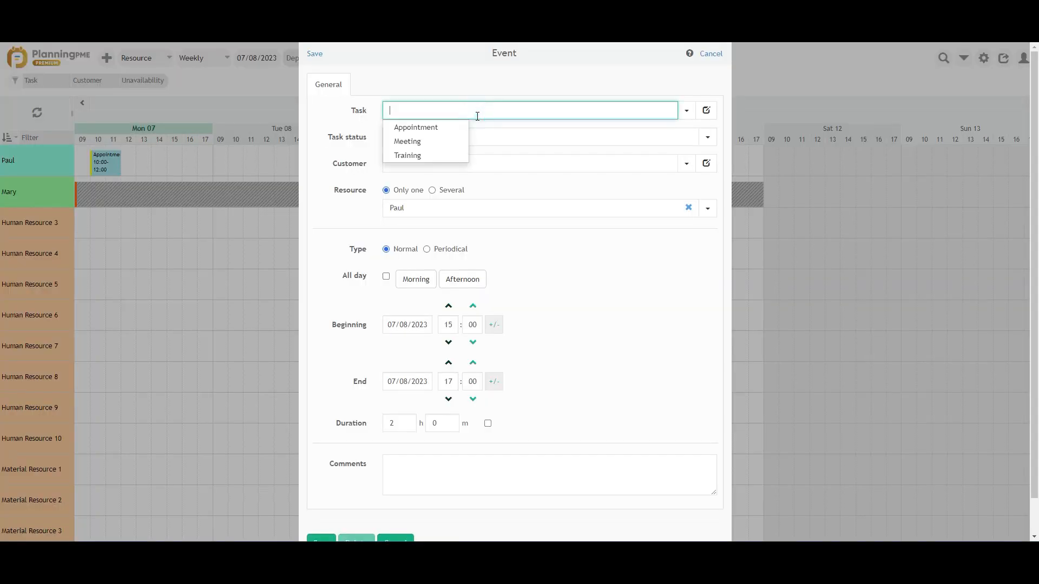
{"action": "left_click", "coordinate": [437, 145]}
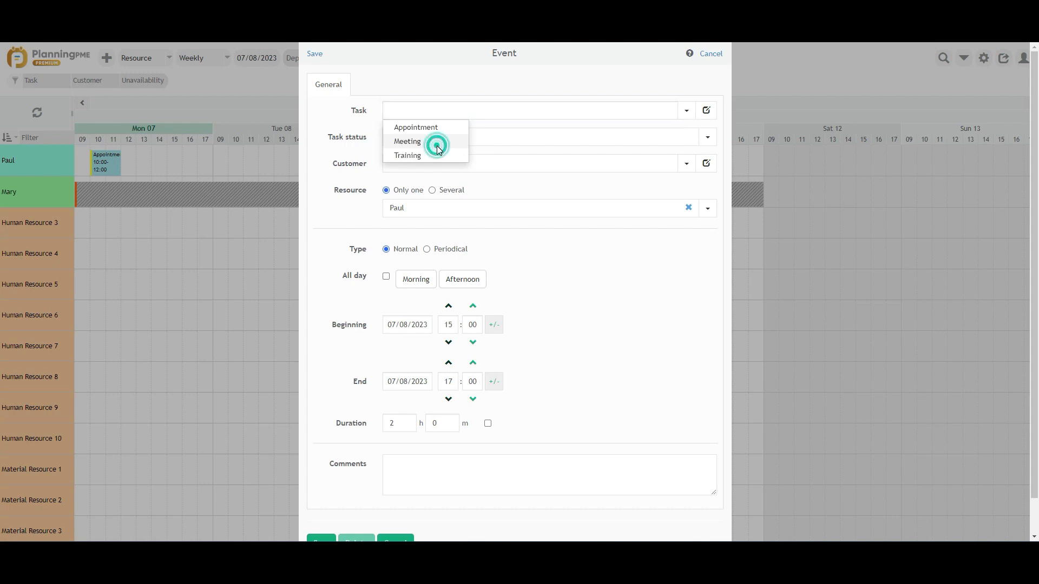
{"action": "left_click", "coordinate": [436, 142]}
{"action": "left_click", "coordinate": [429, 166]}
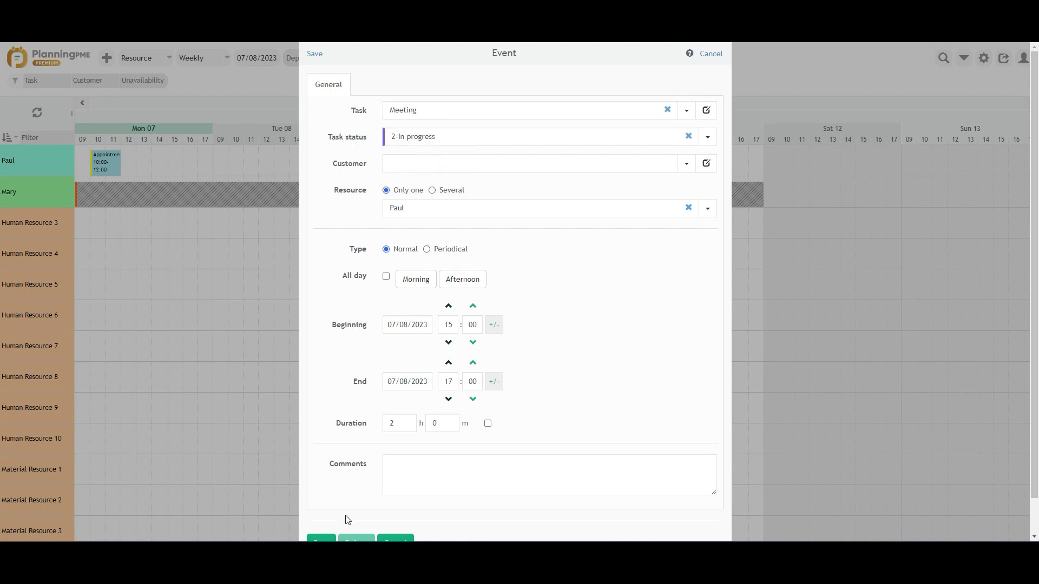
{"action": "scroll", "coordinate": [324, 511], "scroll_direction": "down", "scroll_amount": 1}
{"action": "left_click", "coordinate": [322, 506]}
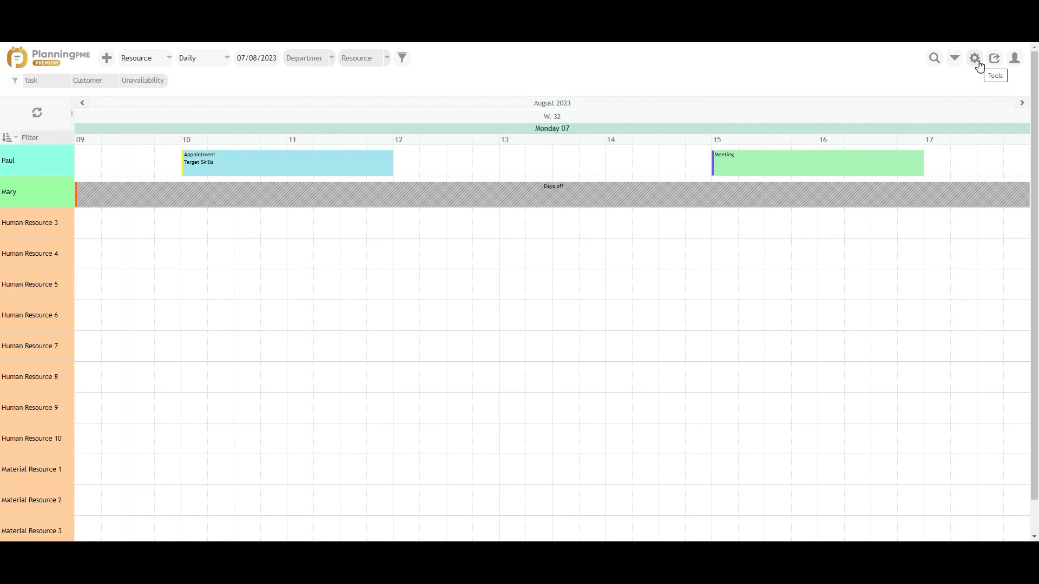
Step: Add New line and Hour to the event description's selected fields and save
{"action": "left_click", "coordinate": [976, 59]}
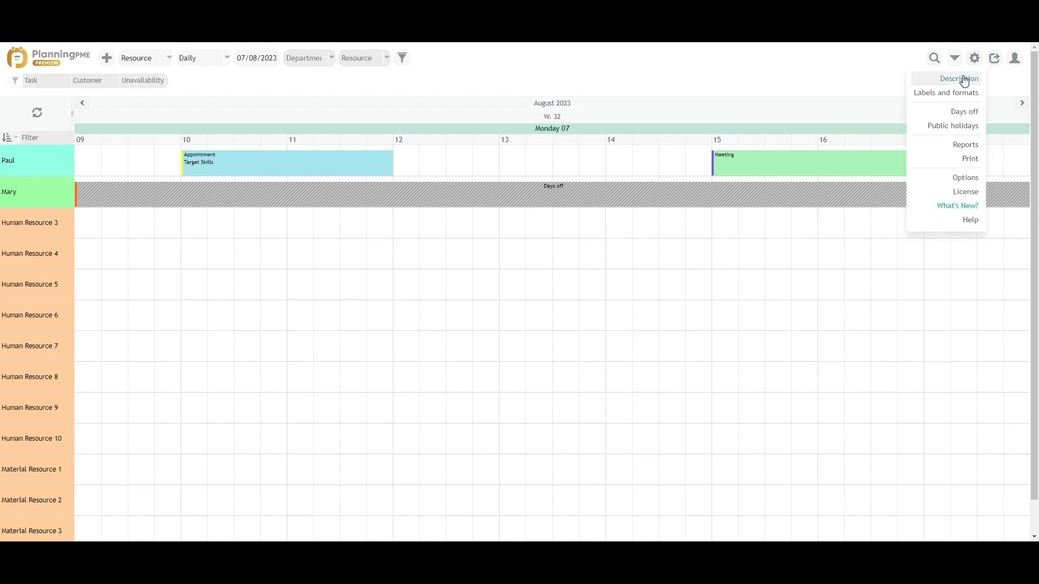
{"action": "left_click", "coordinate": [964, 80]}
{"action": "scroll", "coordinate": [518, 203], "scroll_direction": "down", "scroll_amount": 2}
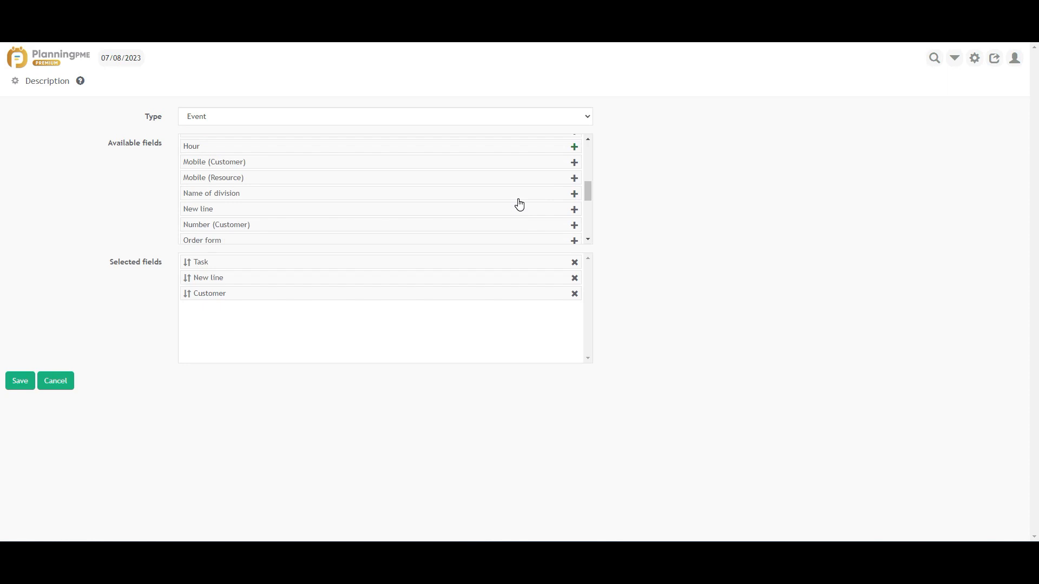
{"action": "left_click", "coordinate": [574, 209]}
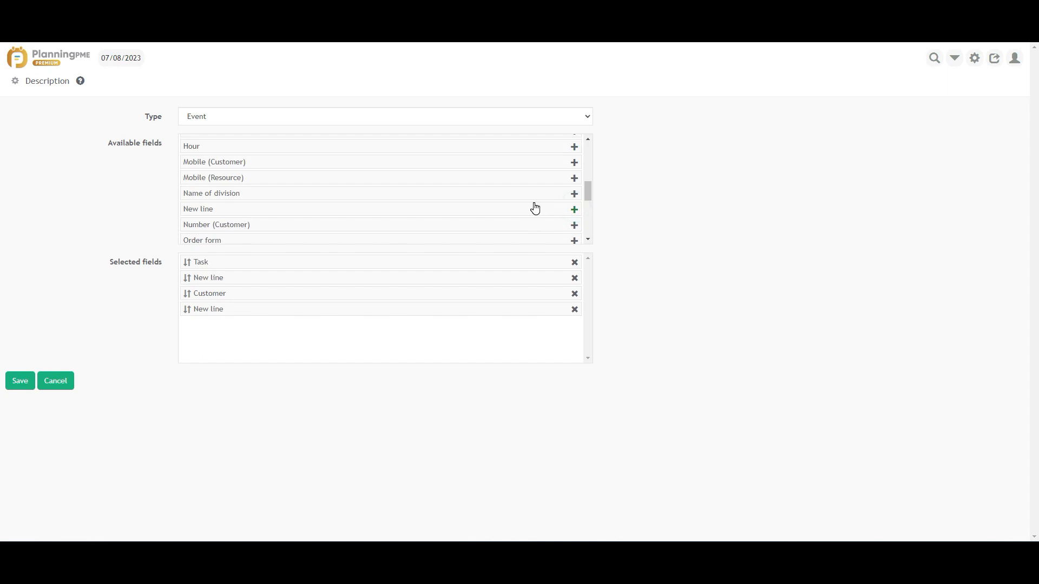
{"action": "left_click", "coordinate": [574, 147]}
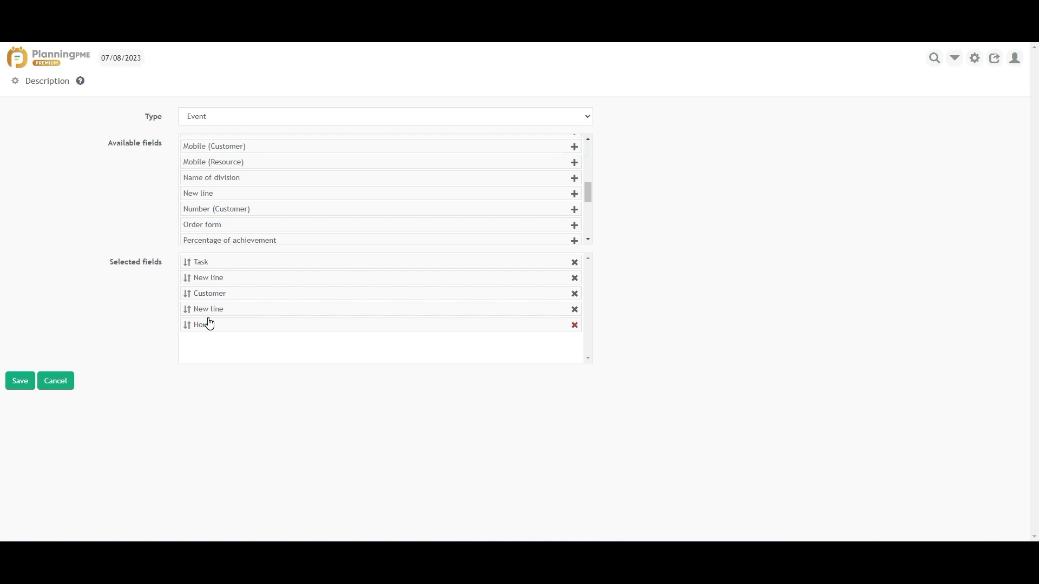
{"action": "left_click", "coordinate": [21, 381]}
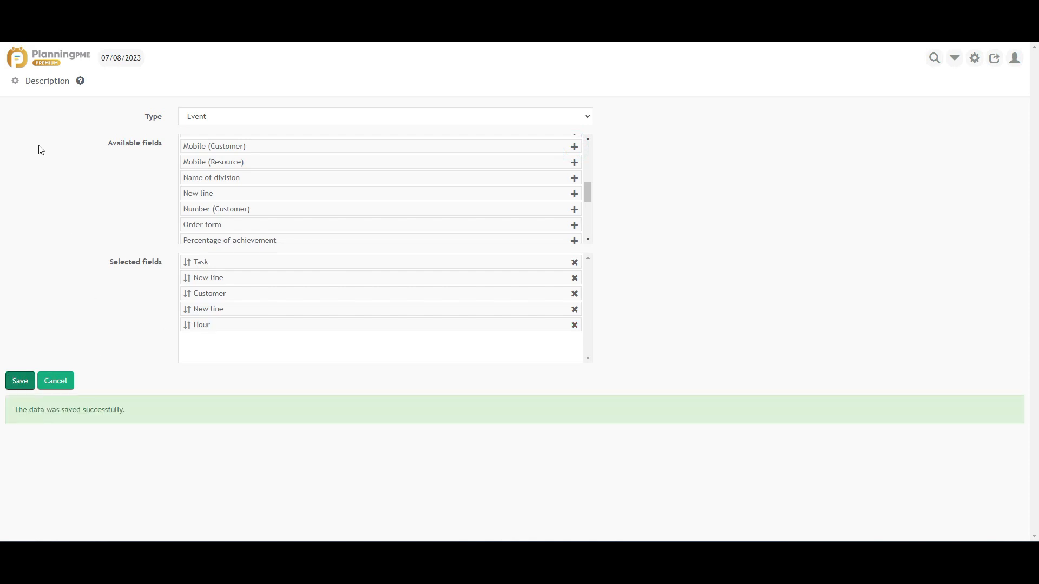
{"action": "left_click", "coordinate": [41, 63]}
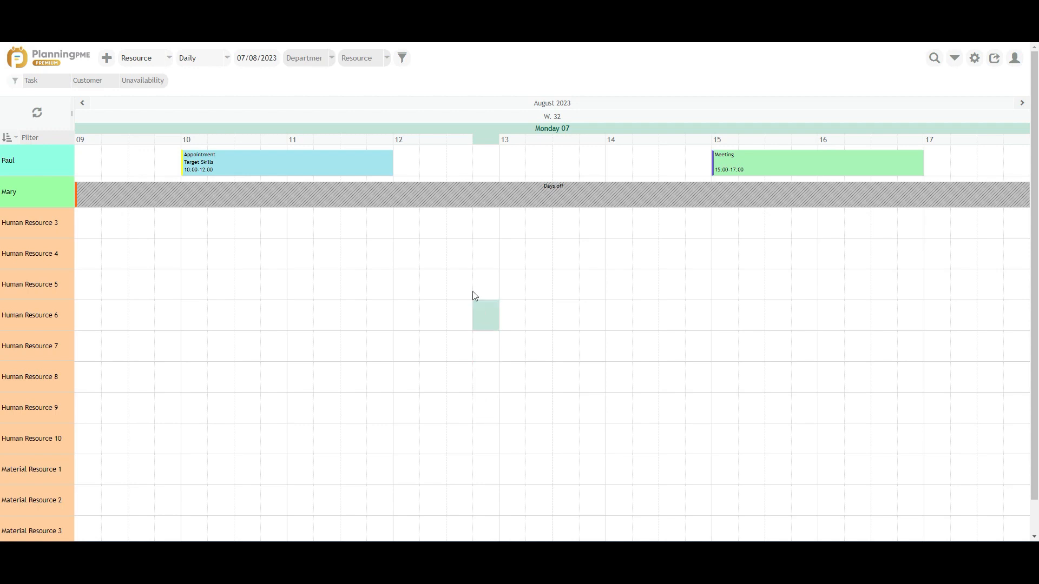
Step: Filter the planning by resource Mary, then by the Appointment task
{"action": "left_click", "coordinate": [373, 59]}
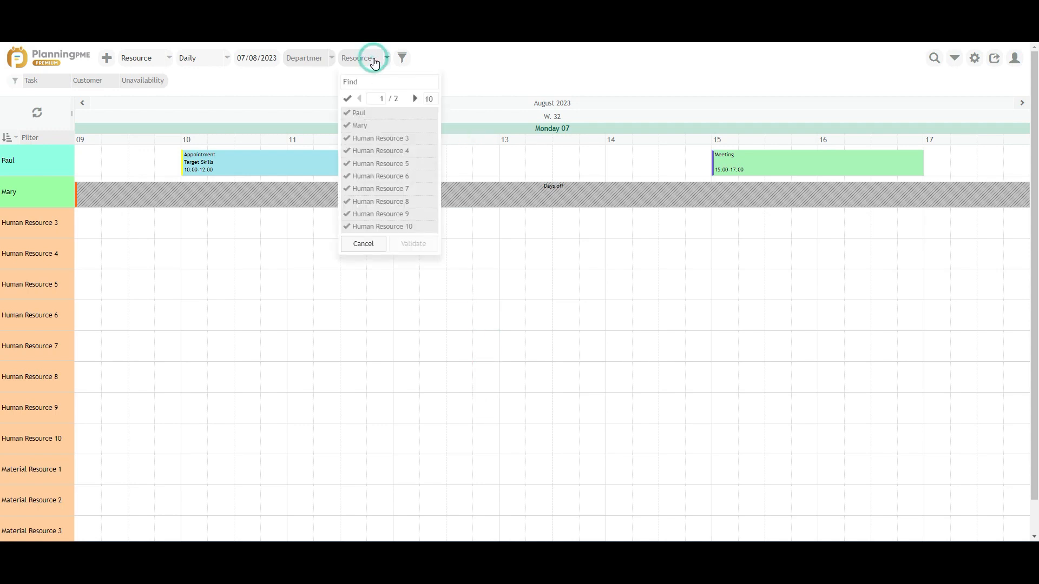
{"action": "left_click", "coordinate": [355, 125]}
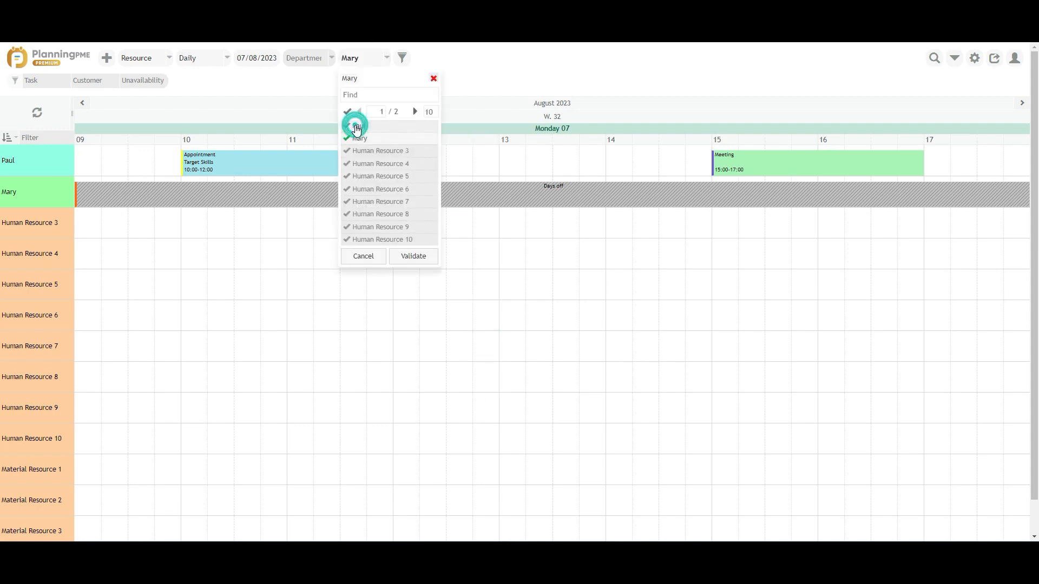
{"action": "left_click", "coordinate": [421, 256]}
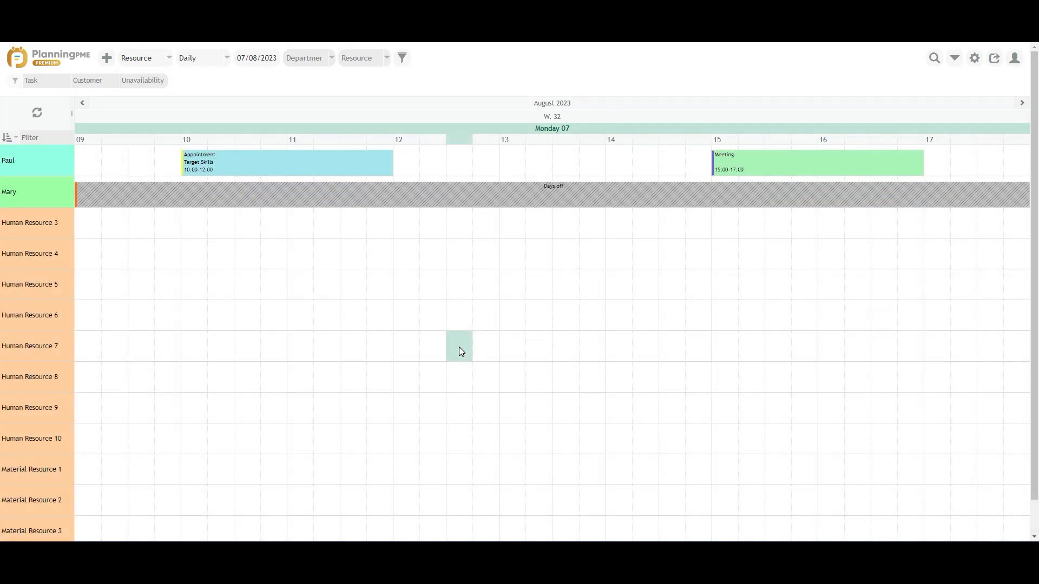
{"action": "left_click", "coordinate": [51, 86]}
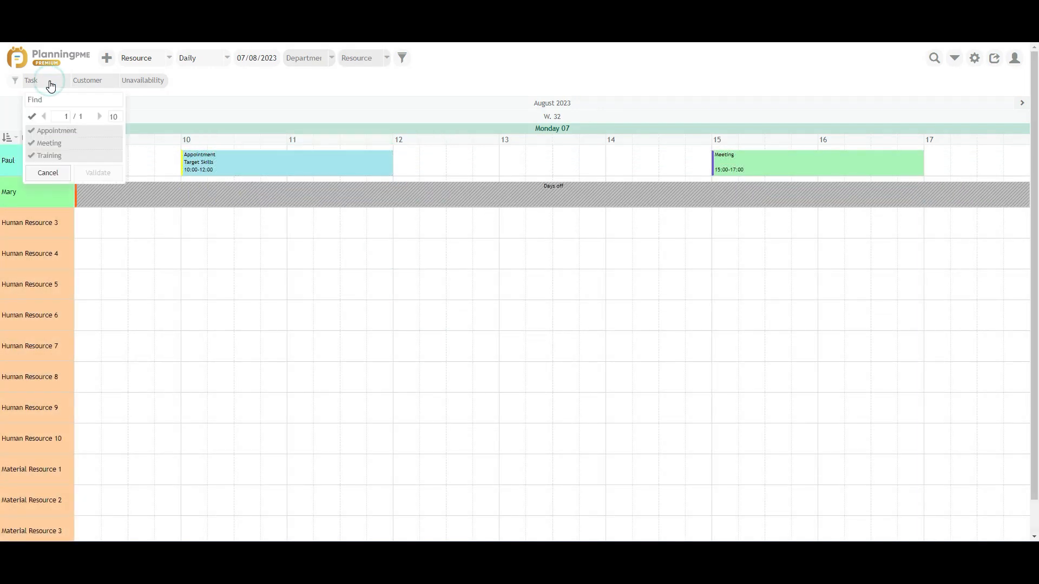
{"action": "left_click", "coordinate": [42, 134]}
{"action": "left_click", "coordinate": [103, 193]}
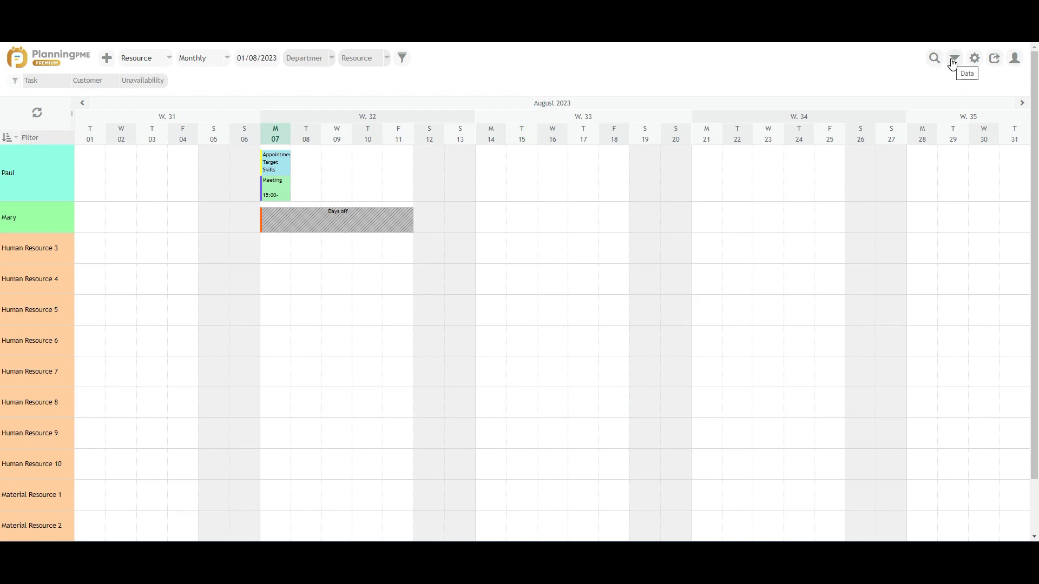
Step: Create a 'Profile A' timetable based on number of hours, with Wednesday unticked
{"action": "left_click", "coordinate": [951, 60]}
{"action": "left_click", "coordinate": [932, 94]}
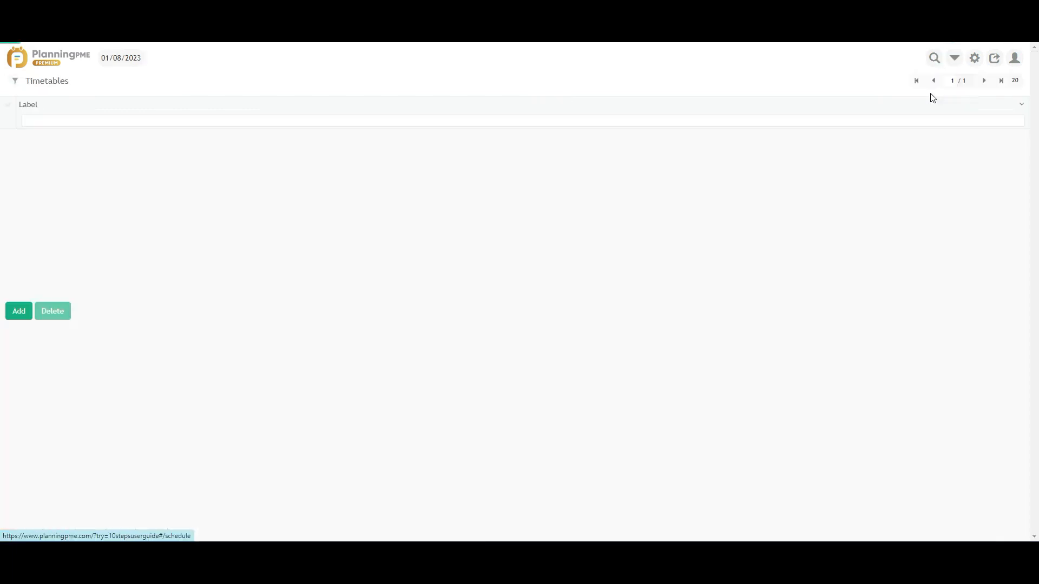
{"action": "left_click", "coordinate": [18, 167]}
{"action": "type", "text": "Profile A"}
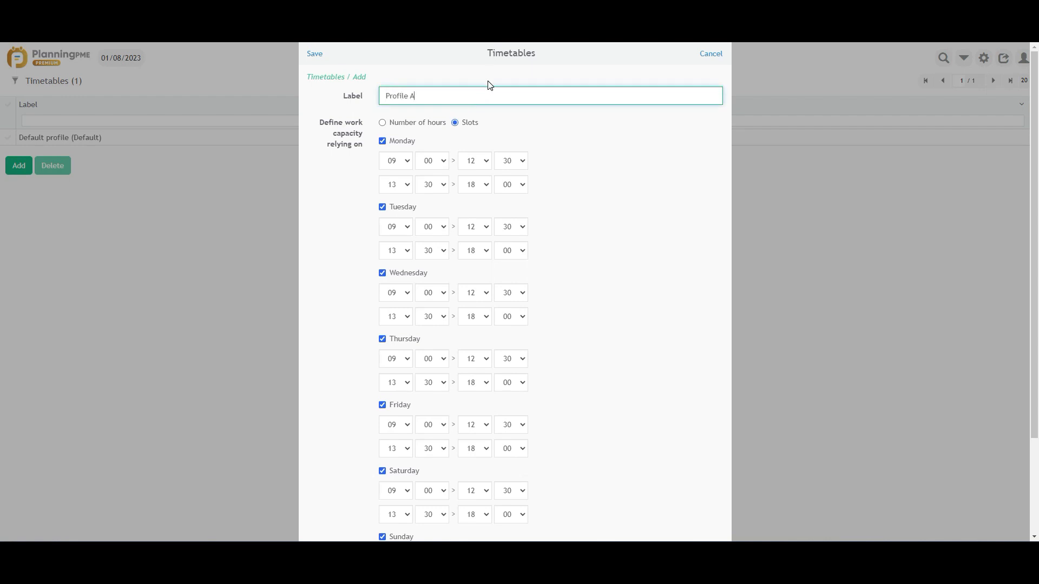
{"action": "left_click", "coordinate": [383, 123]}
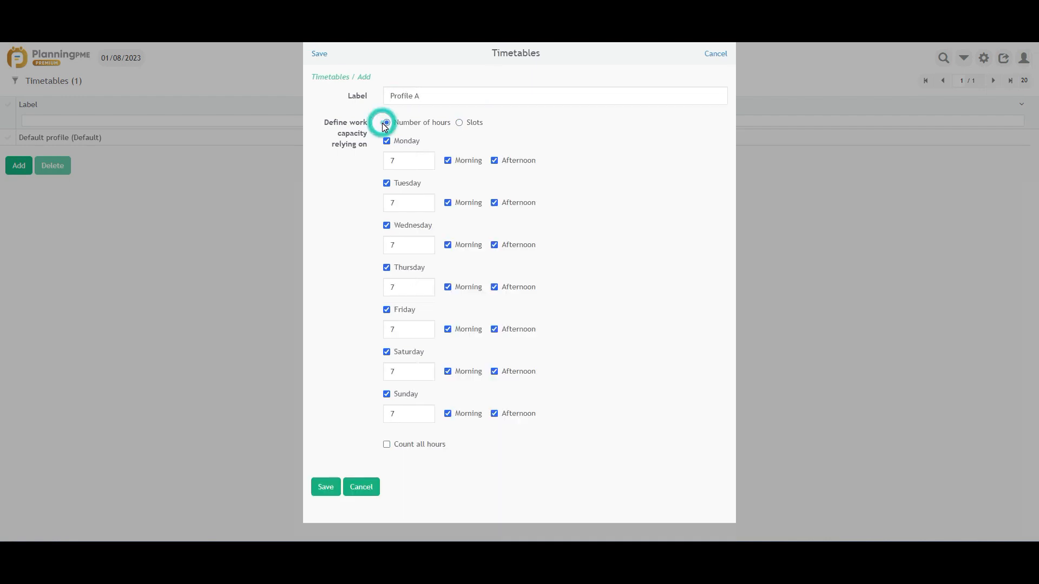
{"action": "left_click", "coordinate": [383, 225]}
{"action": "left_click", "coordinate": [325, 464]}
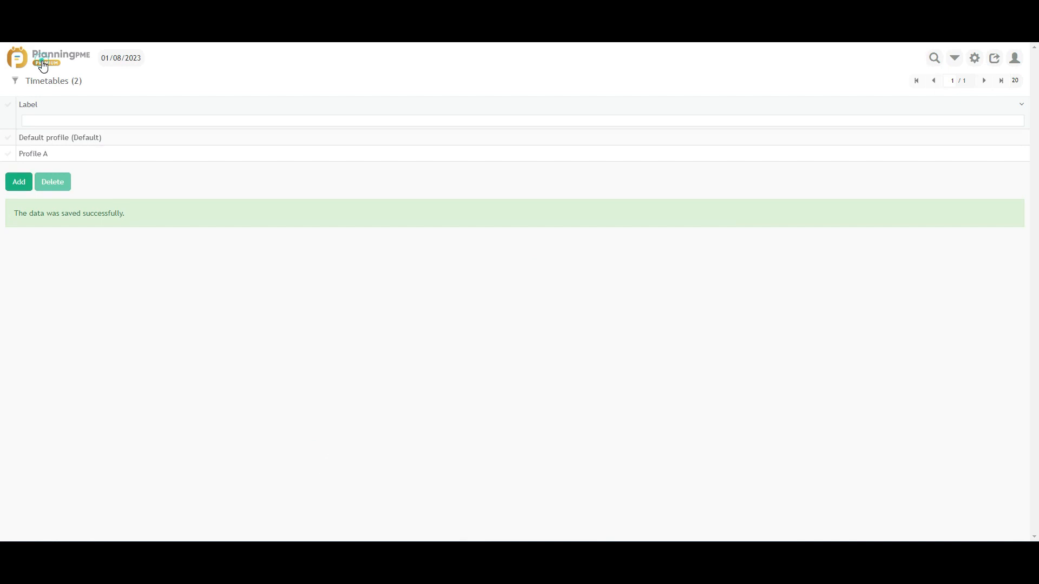
{"action": "left_click", "coordinate": [41, 63]}
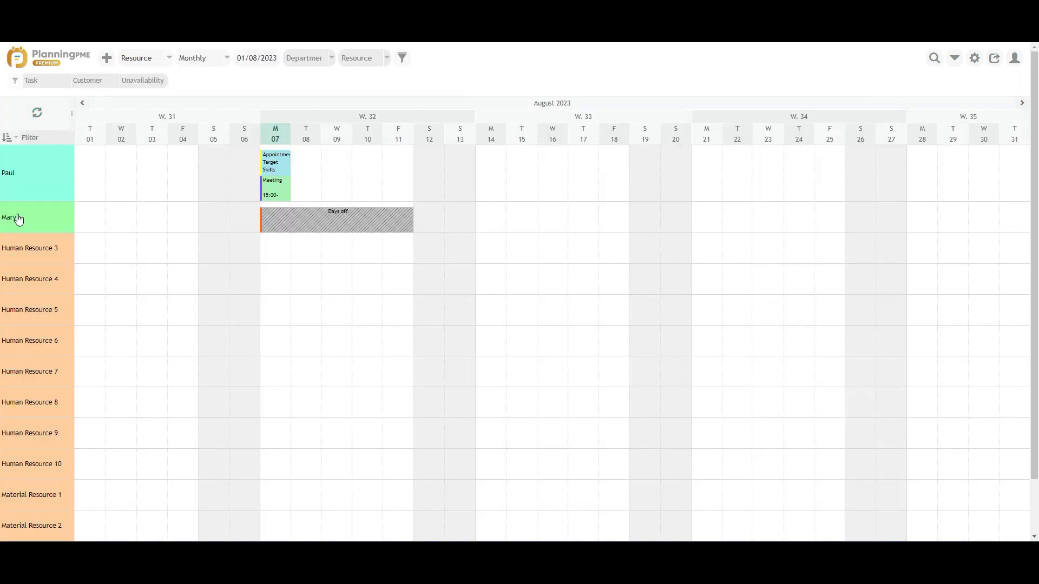
Step: Assign the Profile A timetable to Mary
{"action": "left_click", "coordinate": [15, 216]}
{"action": "left_click", "coordinate": [396, 100]}
{"action": "left_click", "coordinate": [411, 123]}
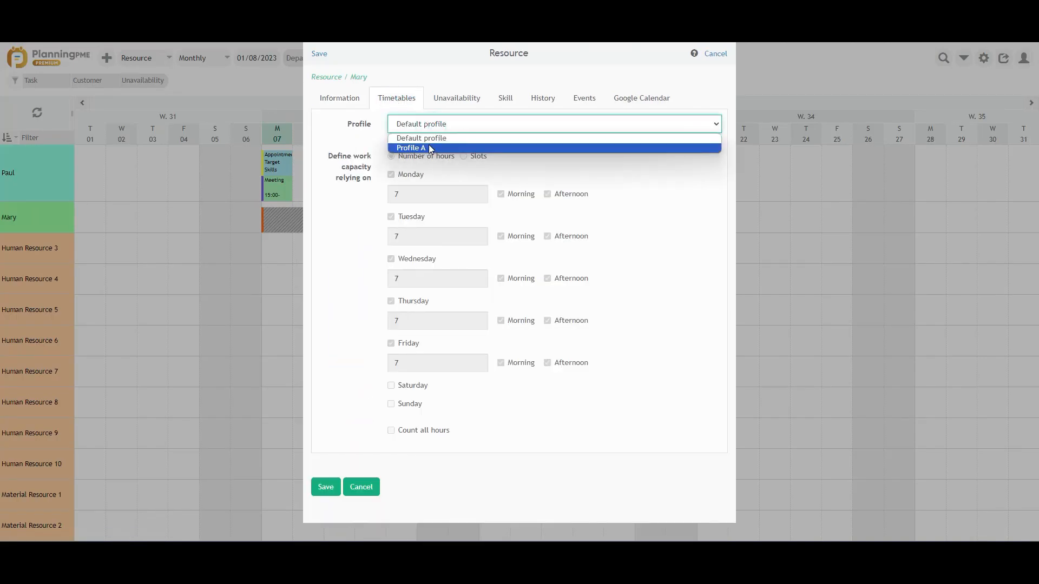
{"action": "left_click", "coordinate": [428, 144]}
{"action": "left_click", "coordinate": [325, 510]}
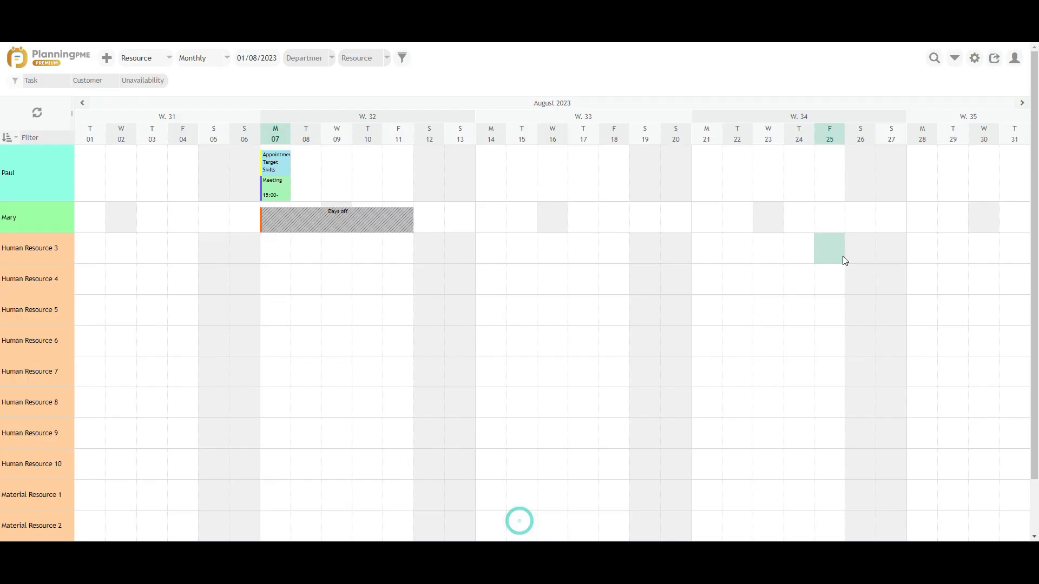
Step: Send an invitation to the invitee's e-mail address with the Manager group, then close the invite form
{"action": "left_click", "coordinate": [986, 65]}
{"action": "left_click", "coordinate": [419, 126]}
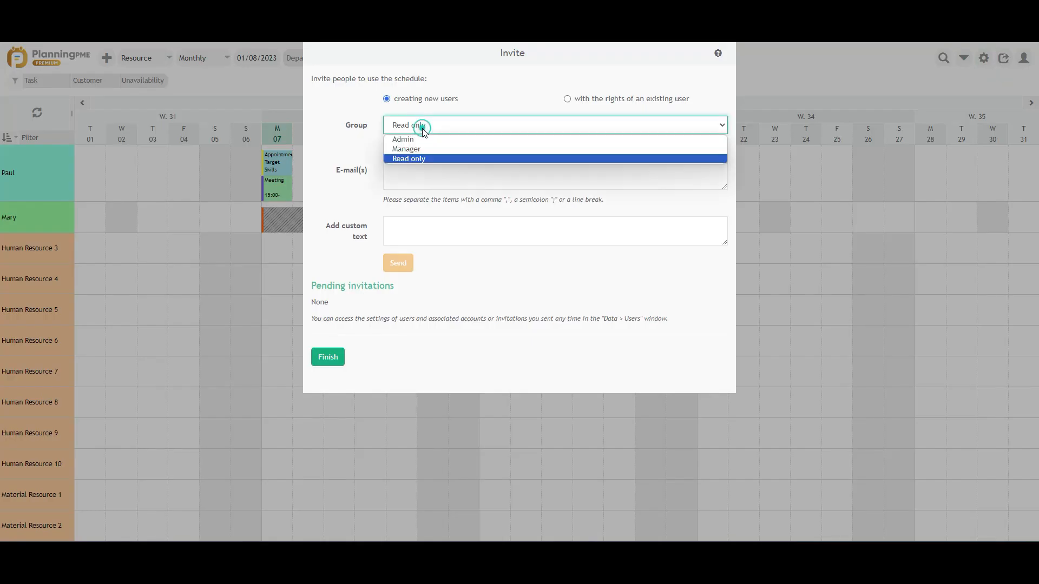
{"action": "left_click", "coordinate": [413, 145]}
{"action": "left_click", "coordinate": [405, 177]}
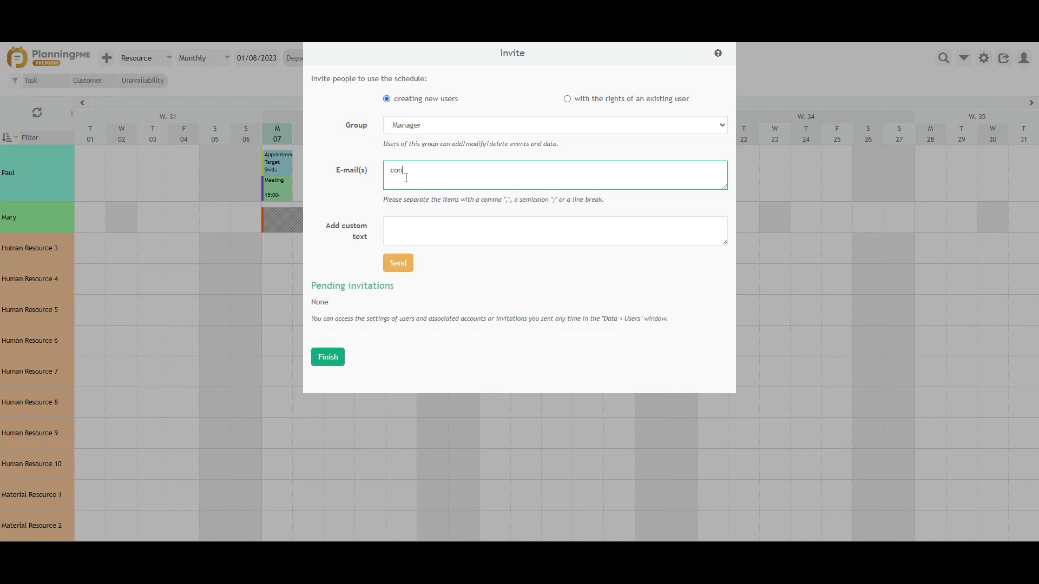
{"action": "left_click", "coordinate": [400, 303]}
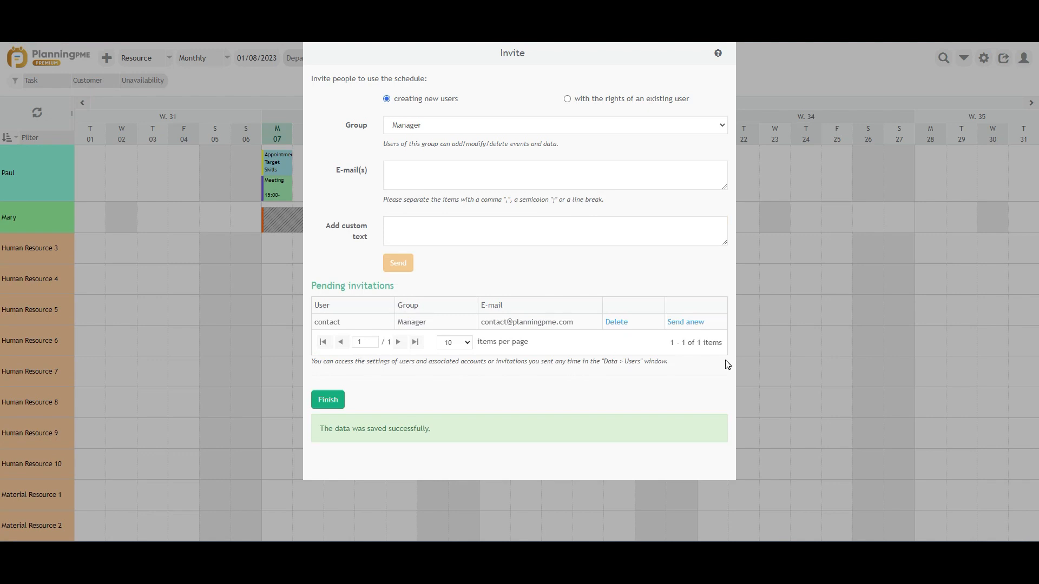
{"action": "left_click", "coordinate": [323, 400]}
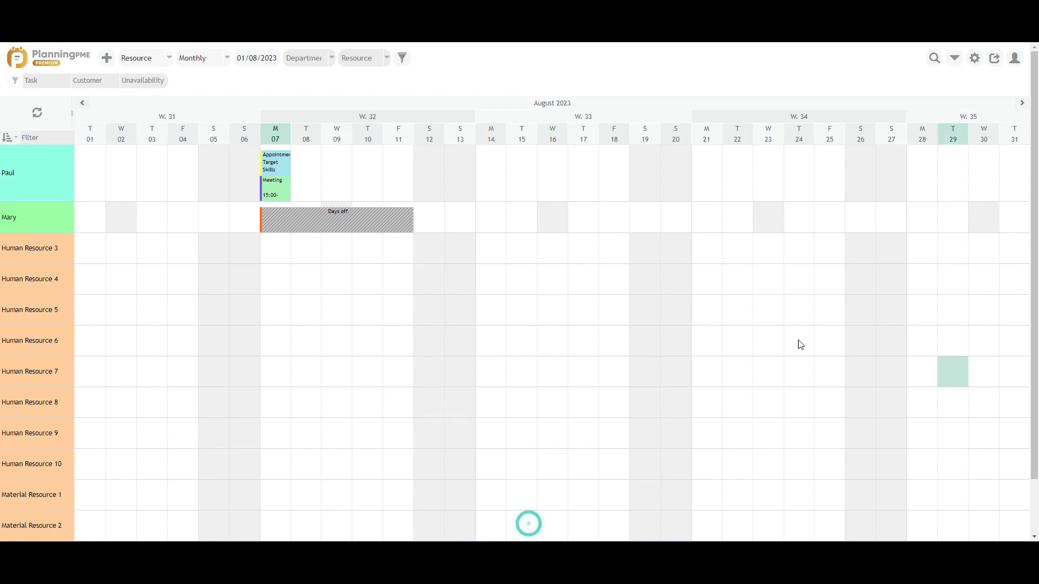
Step: Open the invited user's record from the Data > Users list
{"action": "left_click", "coordinate": [954, 60]}
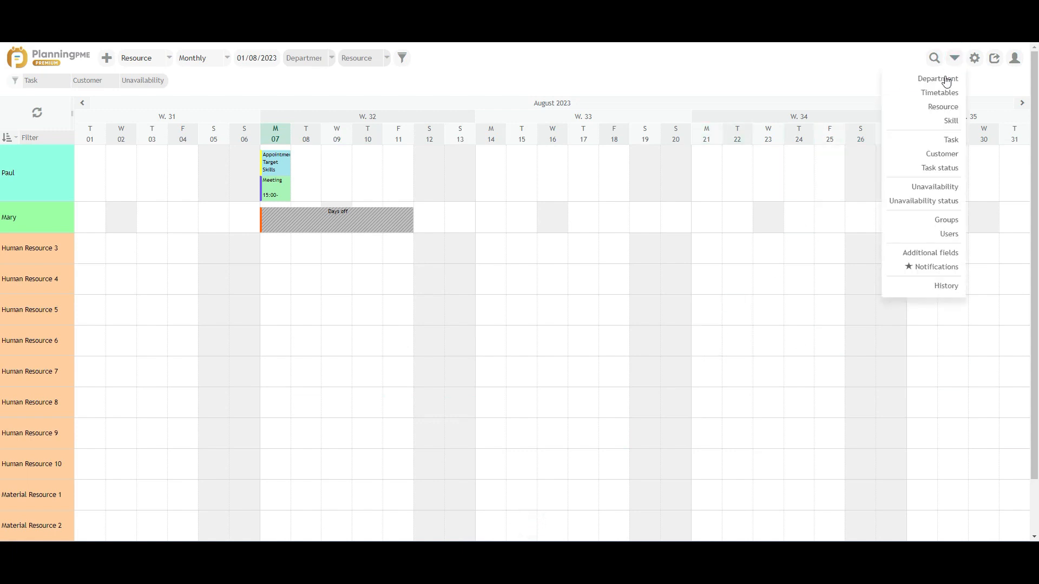
{"action": "left_click", "coordinate": [943, 238]}
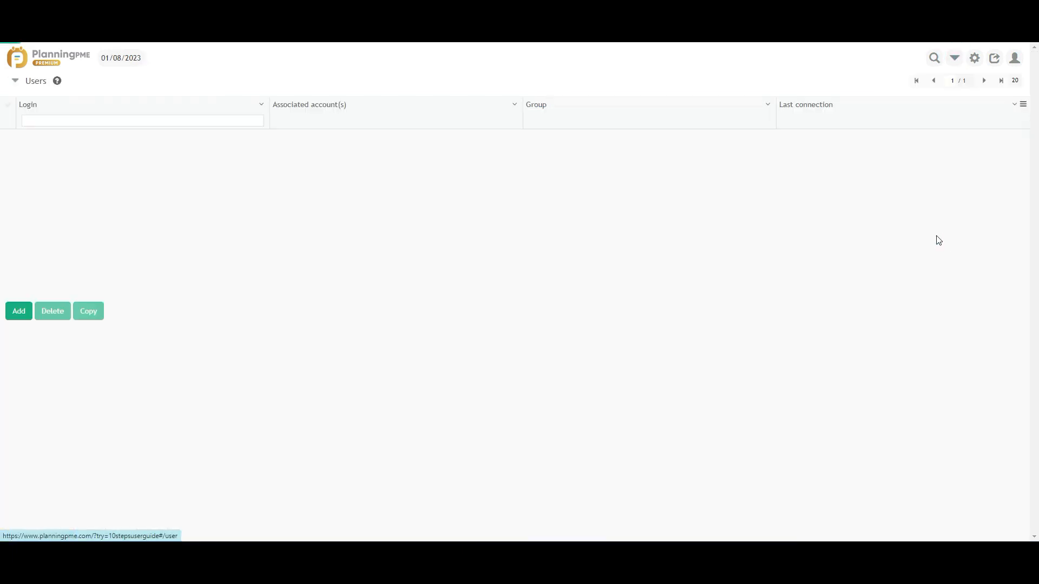
{"action": "left_click", "coordinate": [332, 161]}
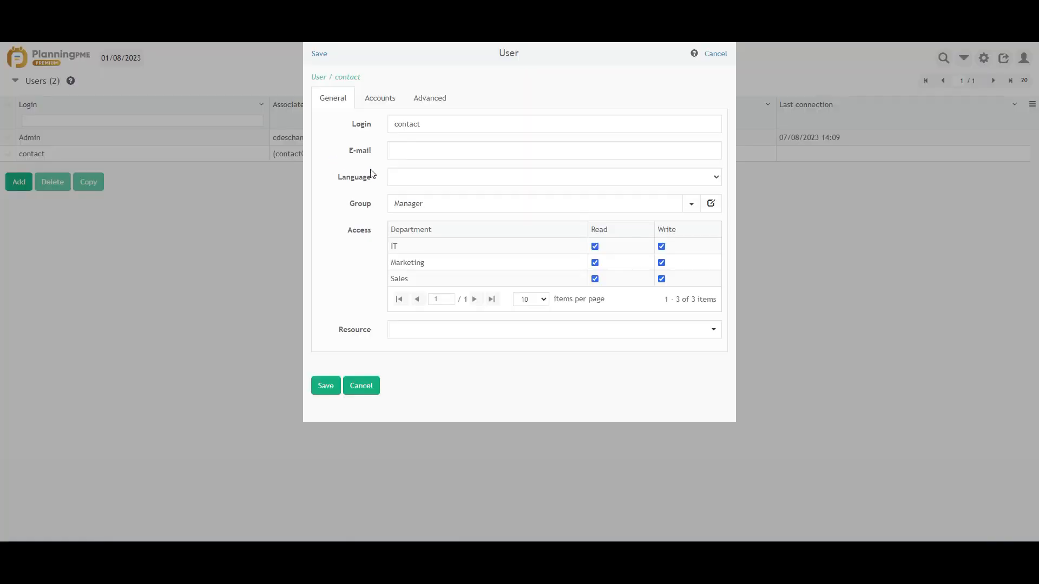